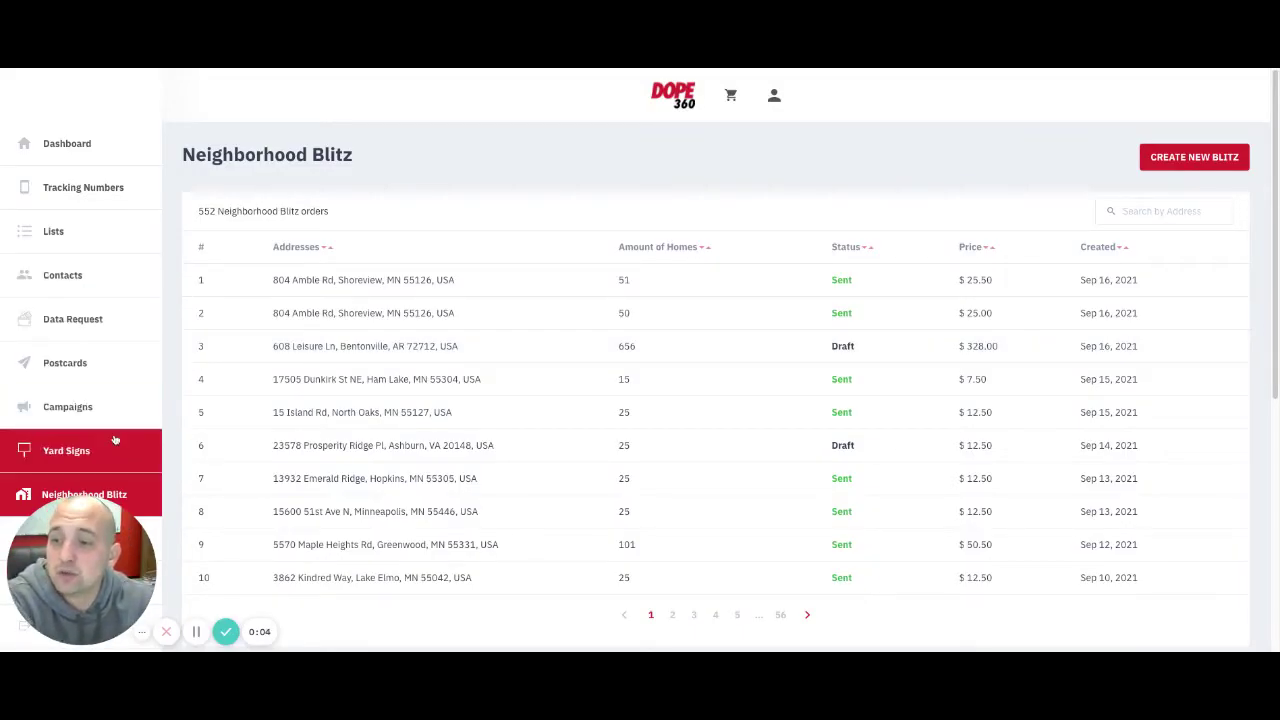
pyautogui.scroll(-1, 115, 440)
pyautogui.scroll(1, 695, 130)
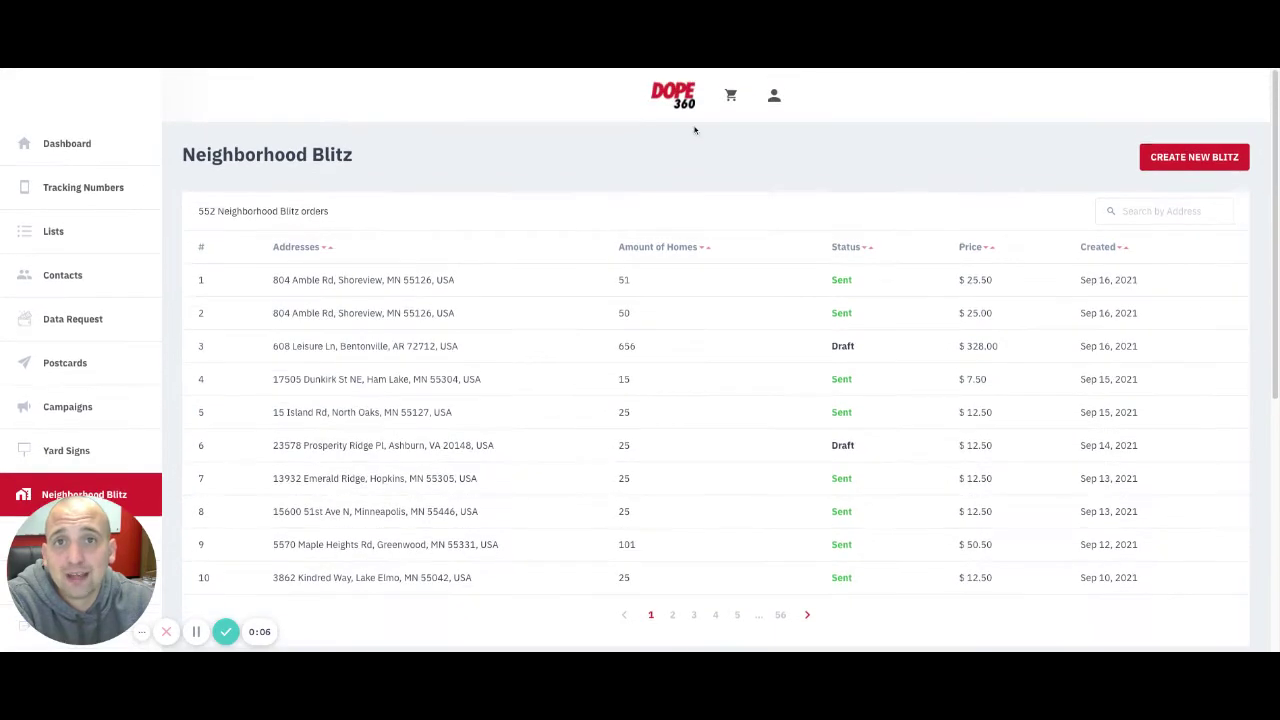
# Start a new Neighborhood Blitz order from the blitz list
pyautogui.click(1194, 157)
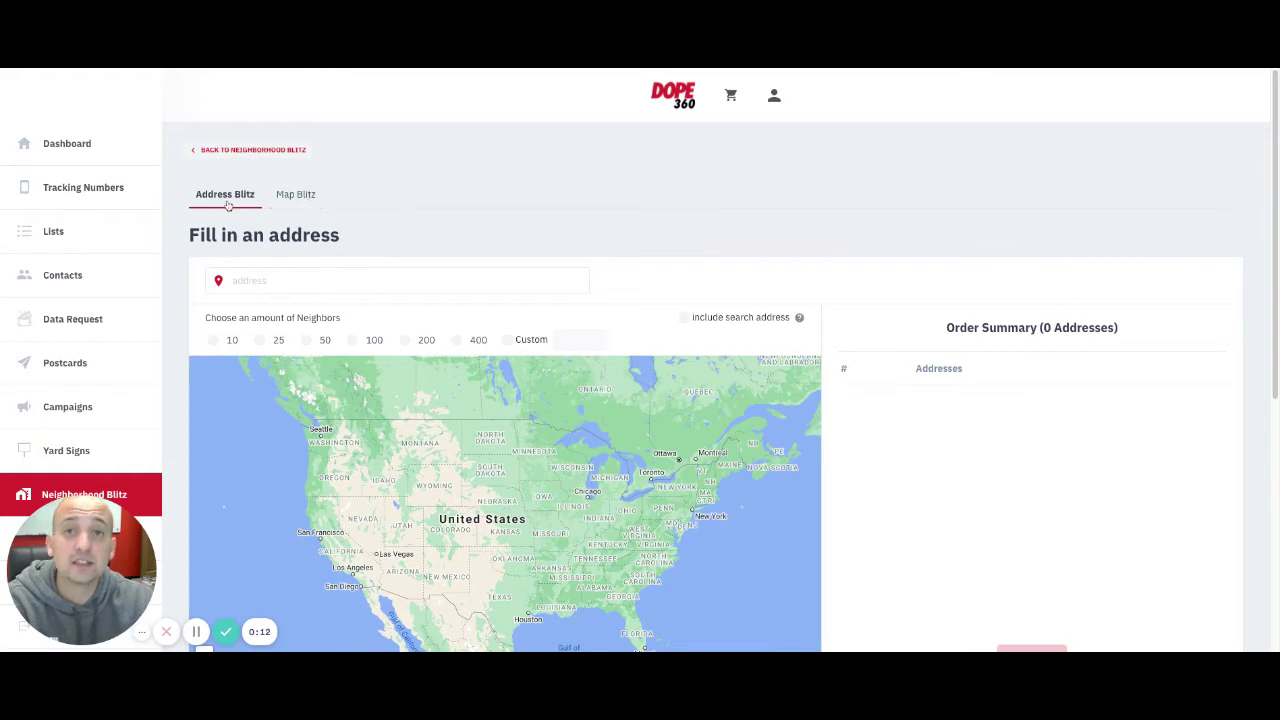
pyautogui.click(295, 281)
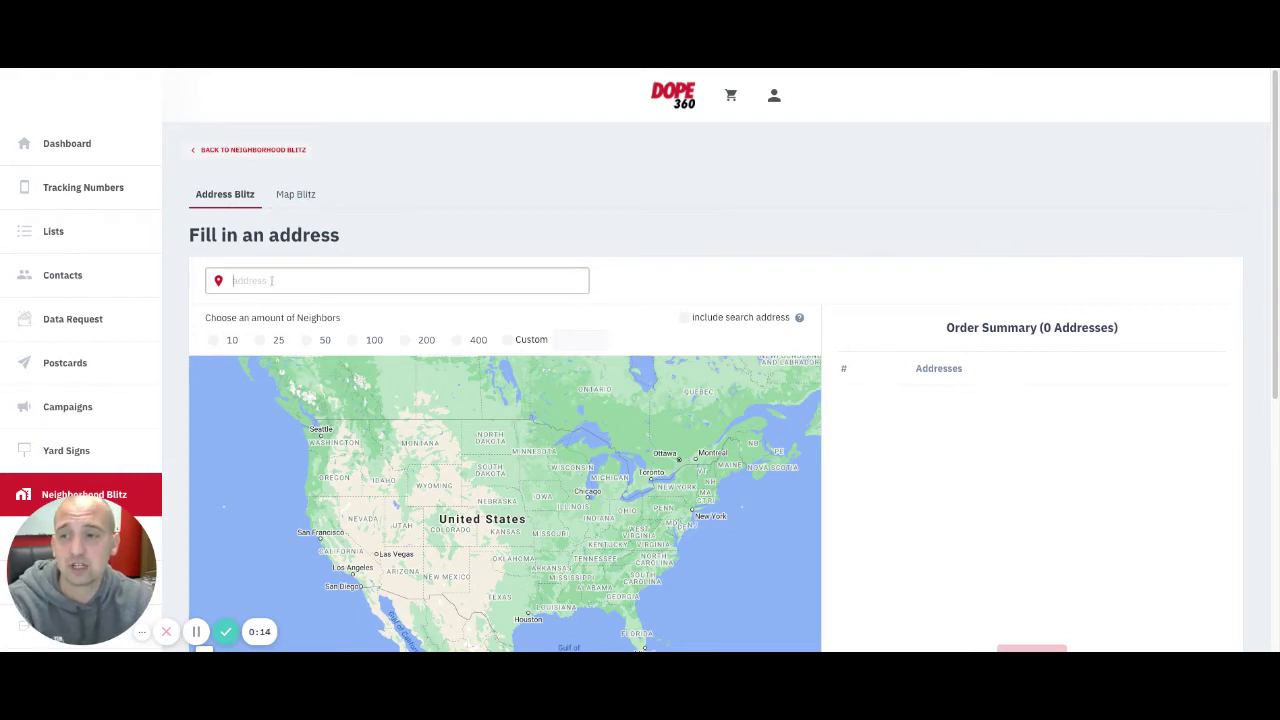
pyautogui.write('21 Oriole Ln, Saint Paul, MN 55127')
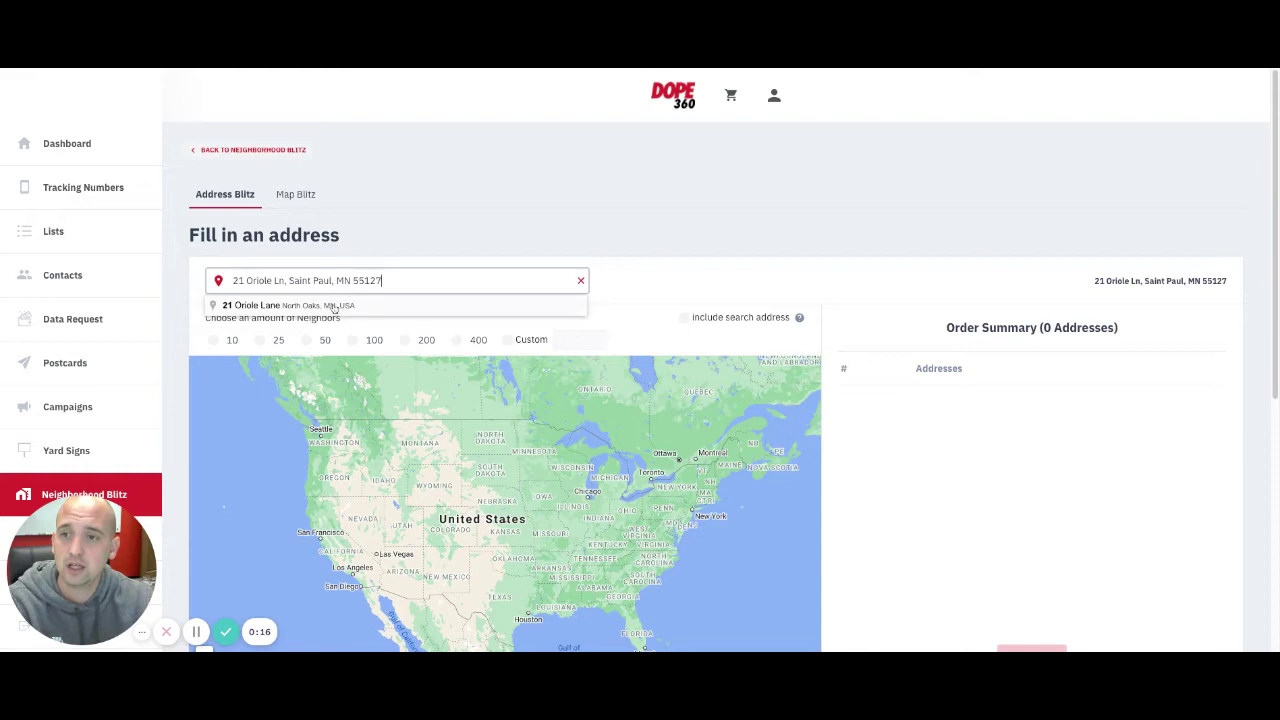
pyautogui.click(335, 306)
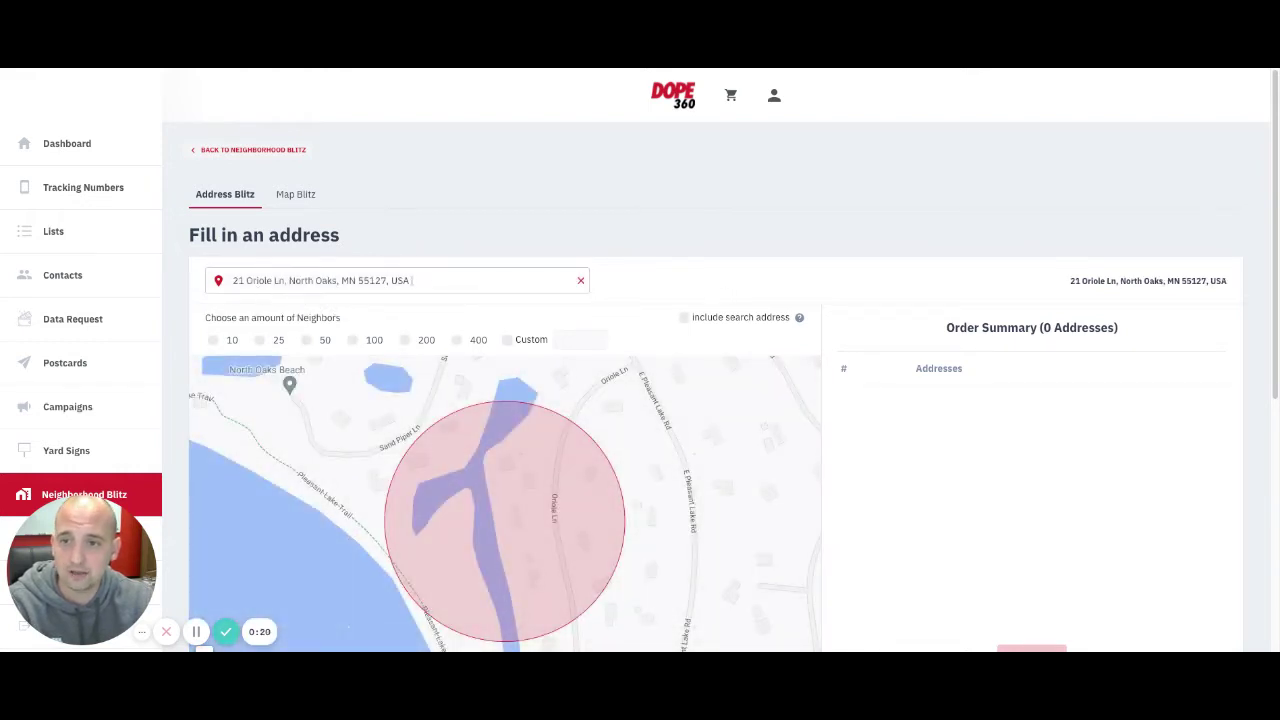
pyautogui.tripleClick(400, 281)
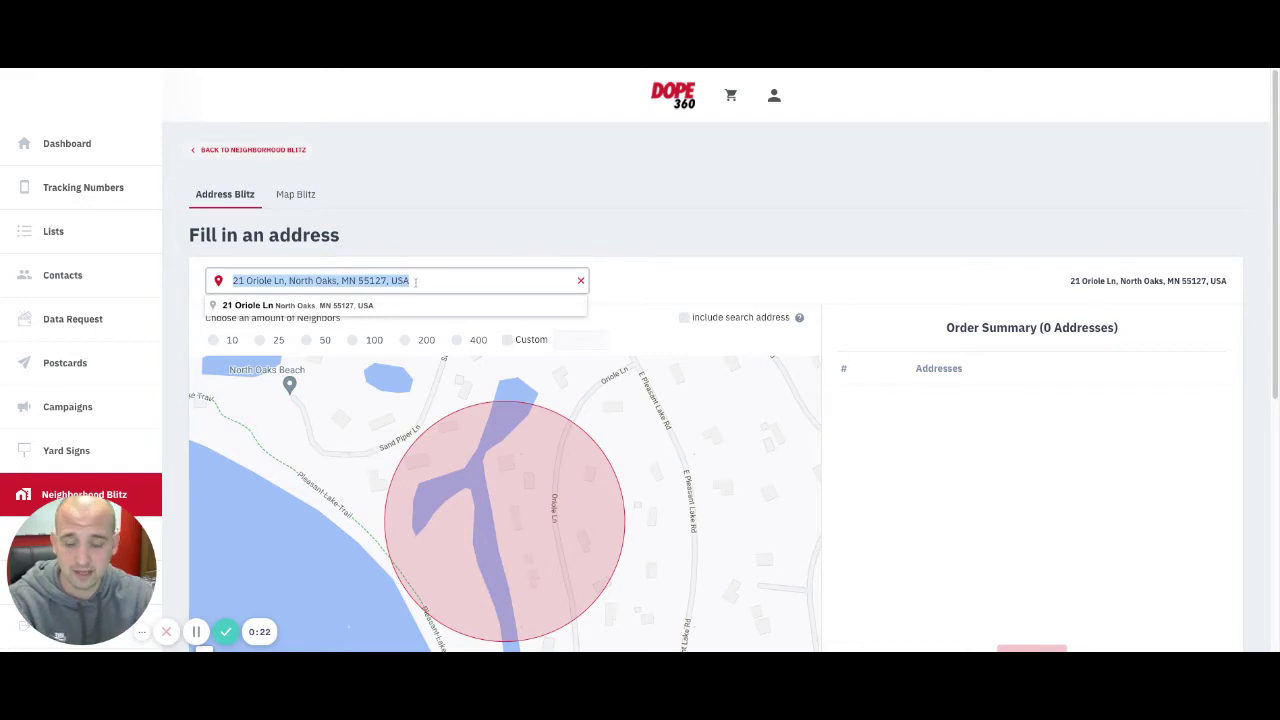
pyautogui.write('21 or')
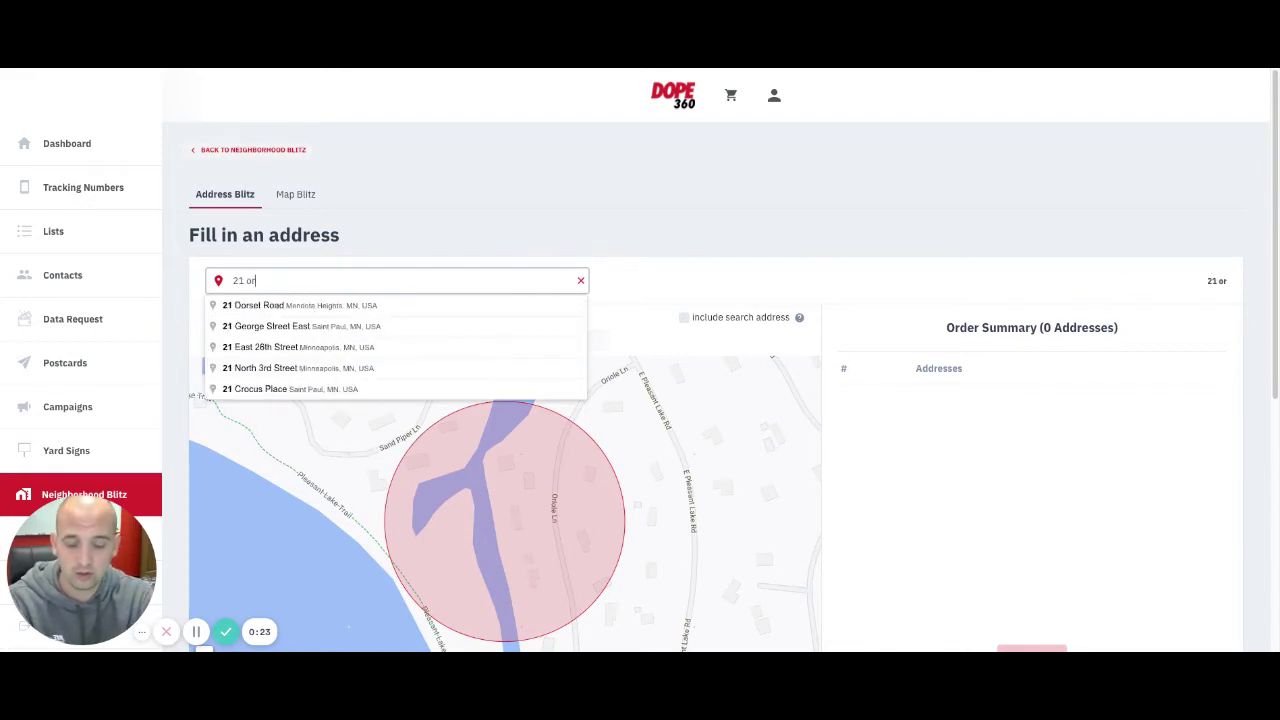
pyautogui.write('iel ln')
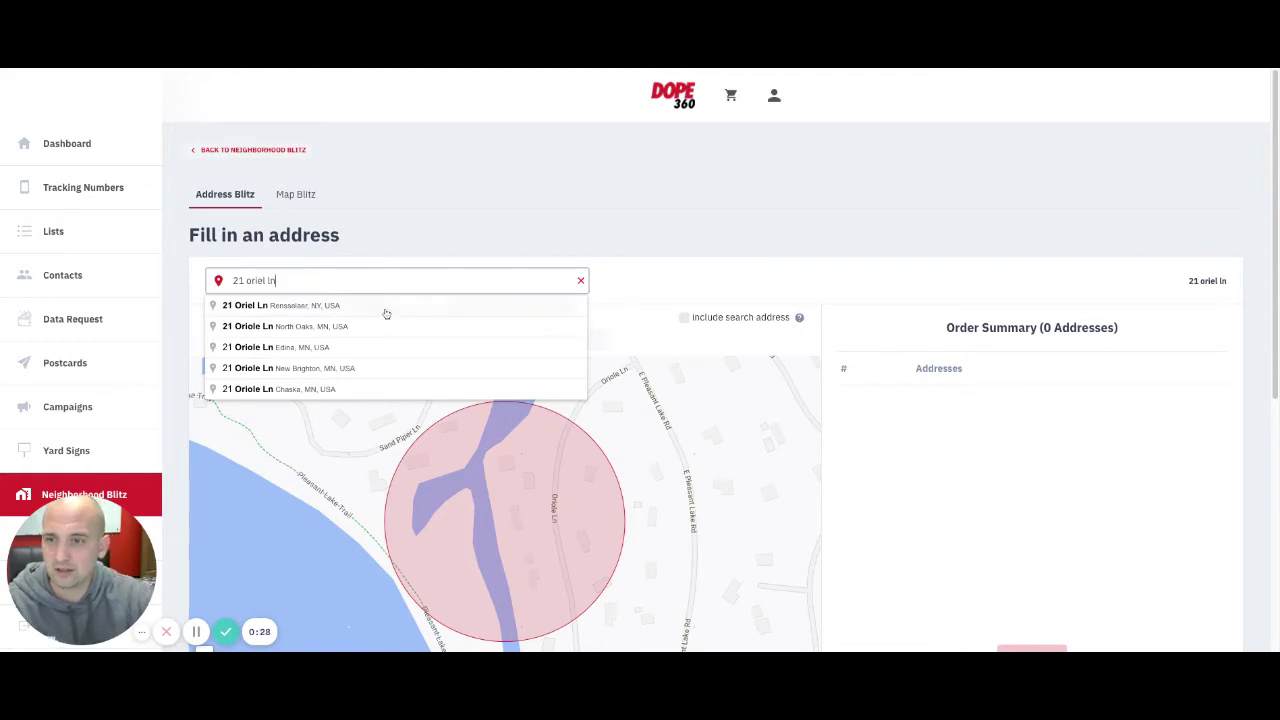
pyautogui.click(367, 327)
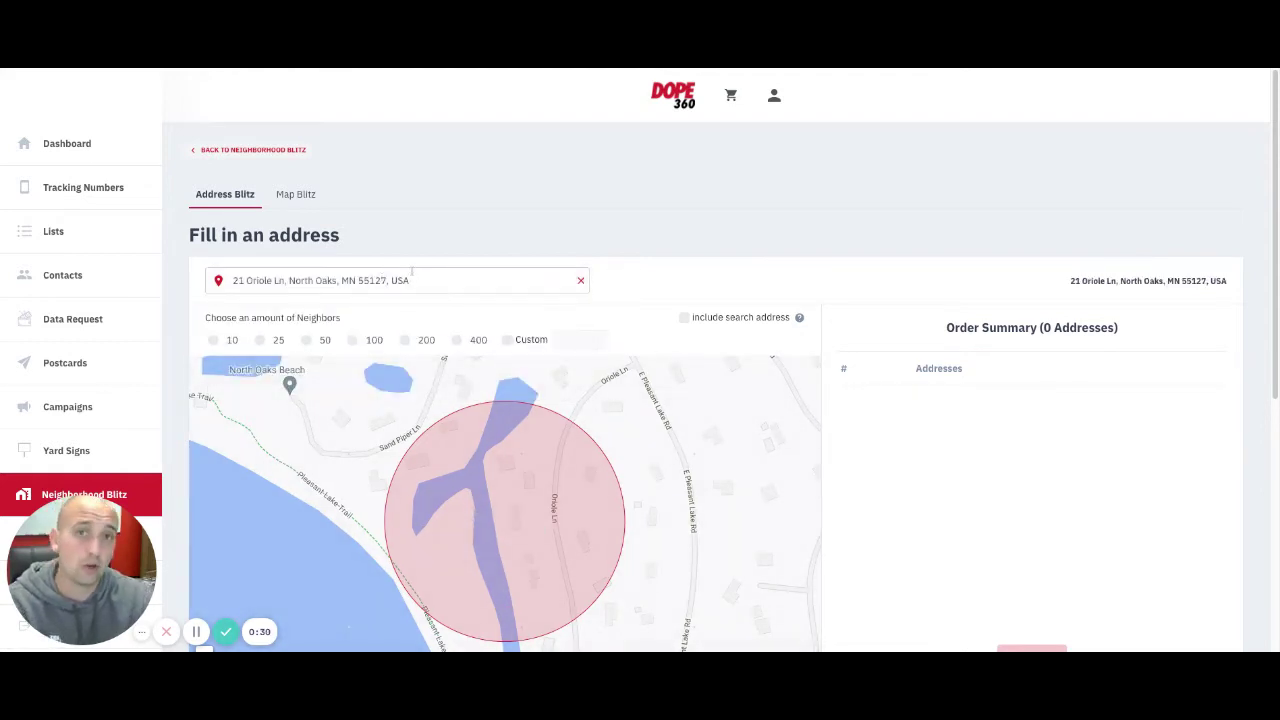
pyautogui.scroll(-2, 708, 378)
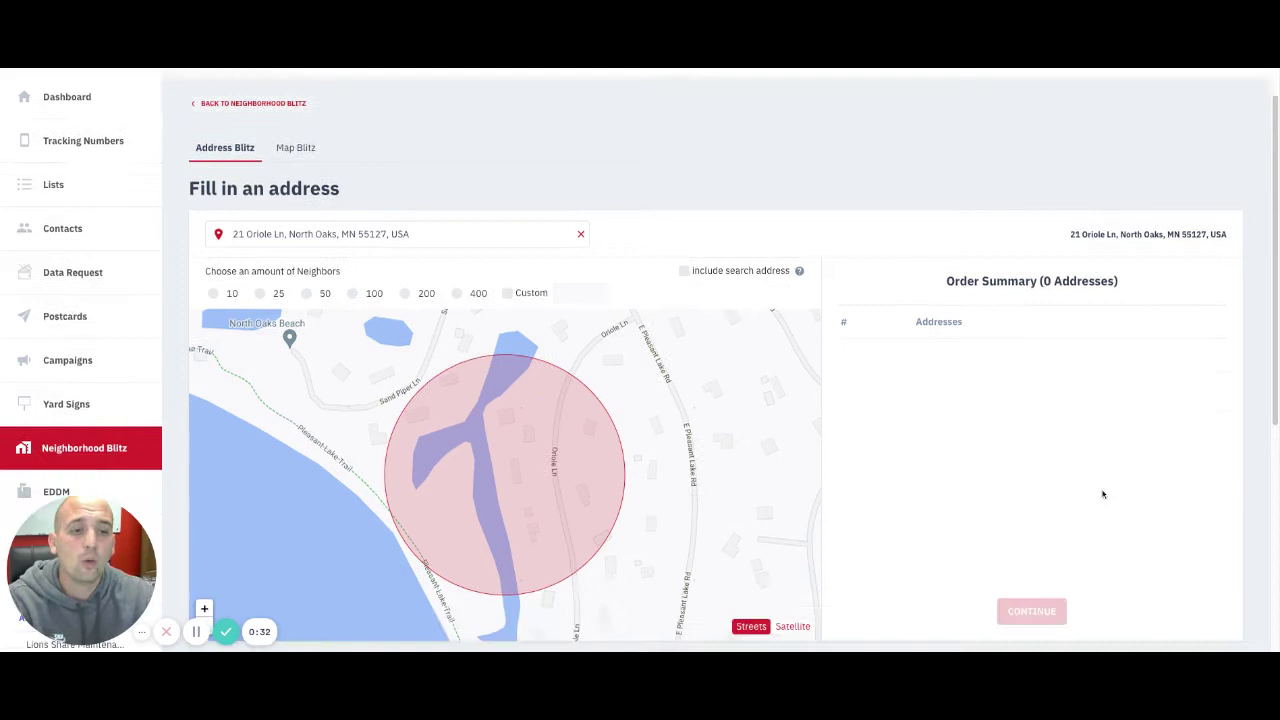
pyautogui.click(804, 567)
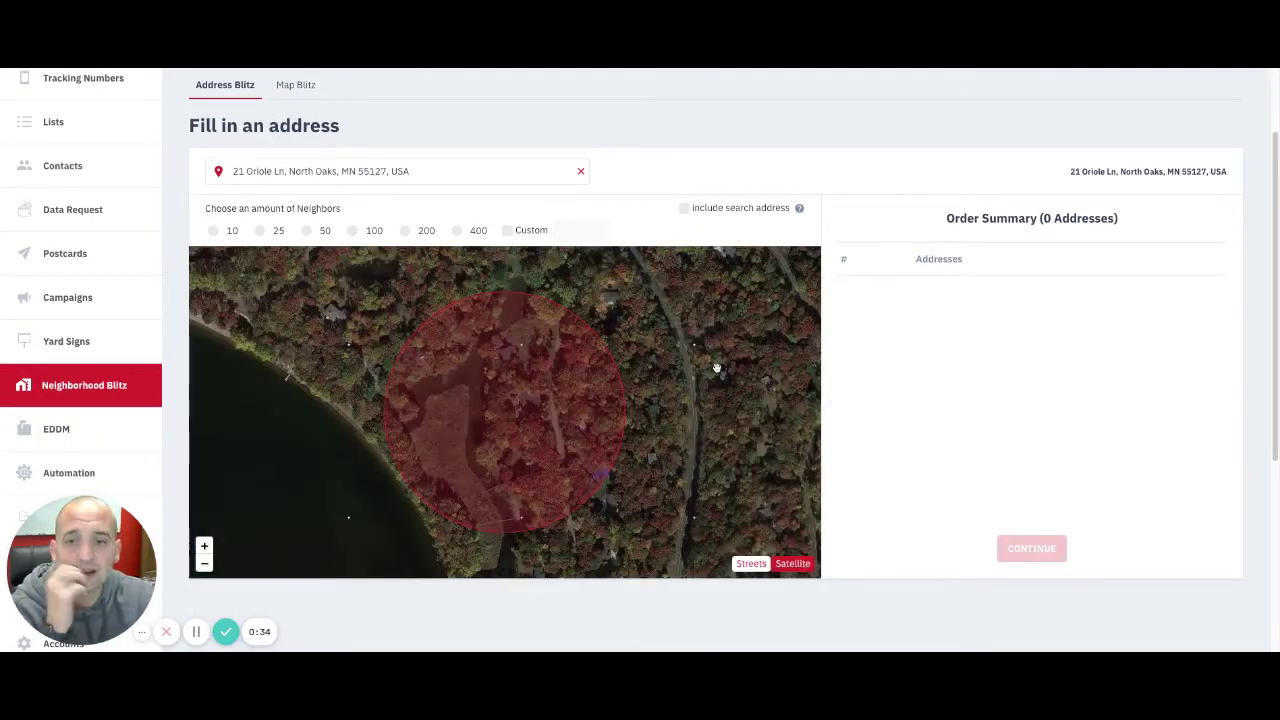
pyautogui.click(757, 563)
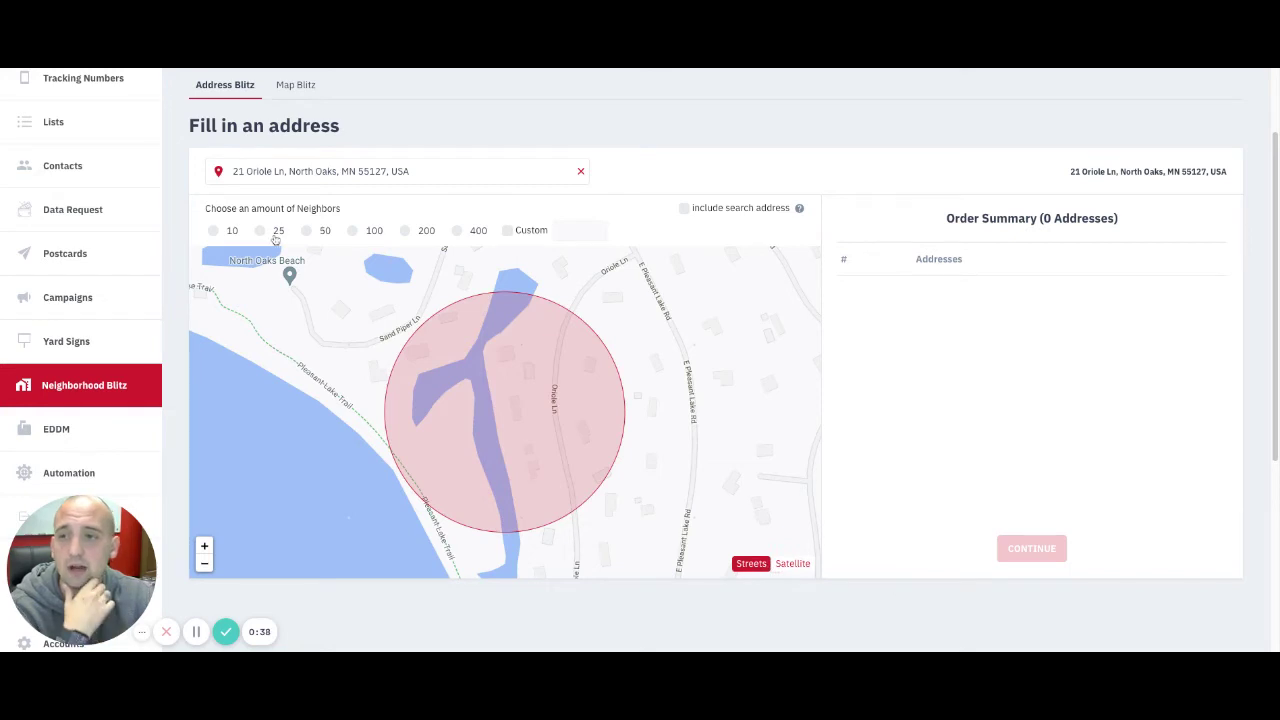
# Compare 50 and 25 neighbours on a zoomed-out satellite map, then choose 100 and continue
pyautogui.click(310, 231)
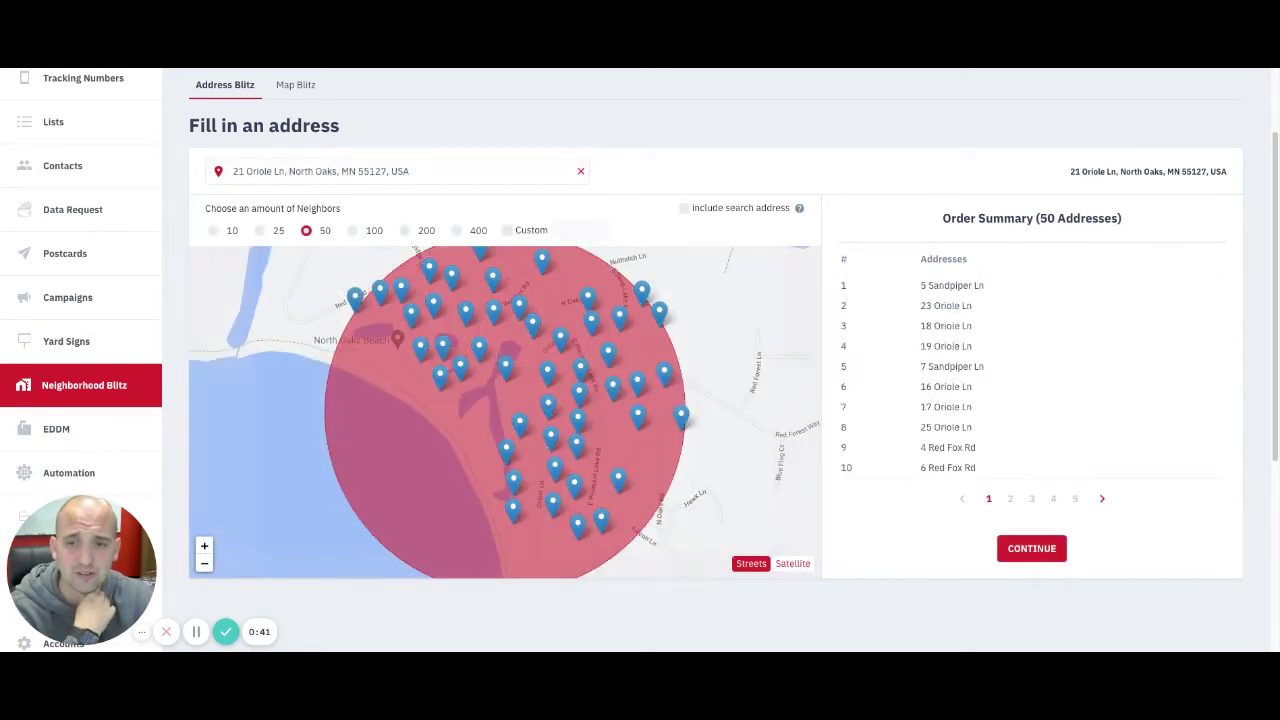
pyautogui.click(204, 563)
pyautogui.click(791, 563)
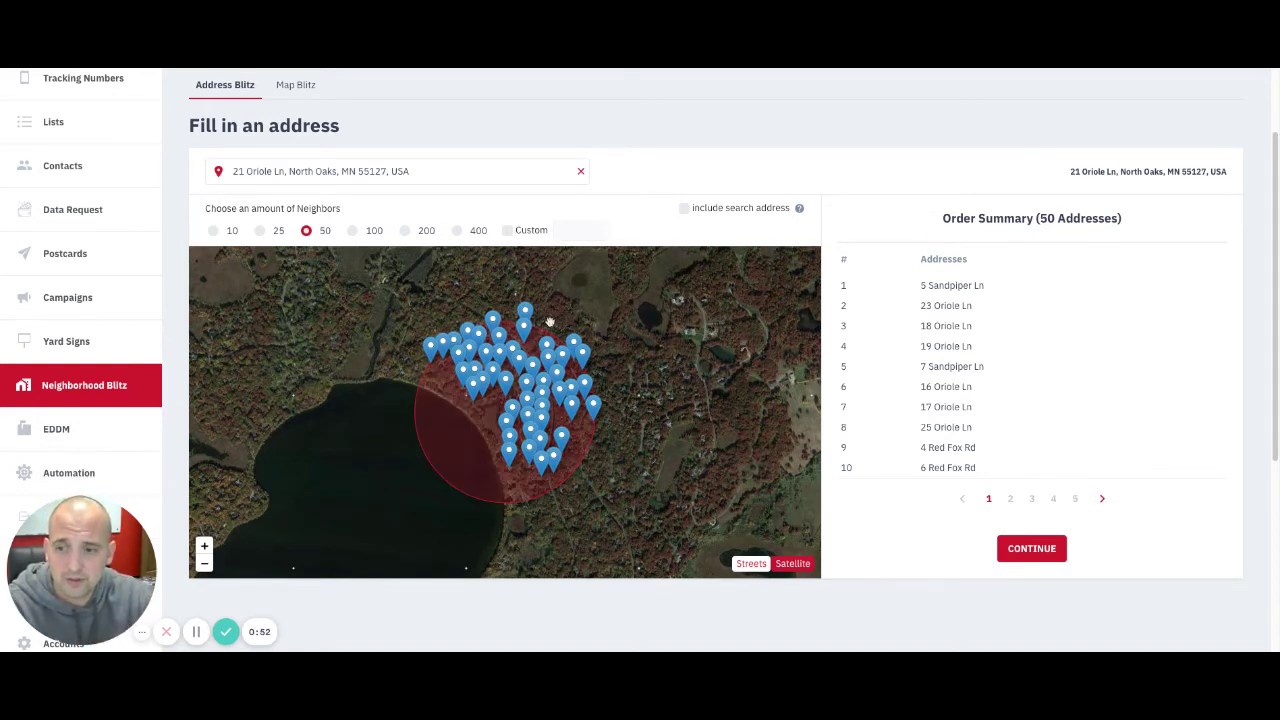
pyautogui.click(262, 231)
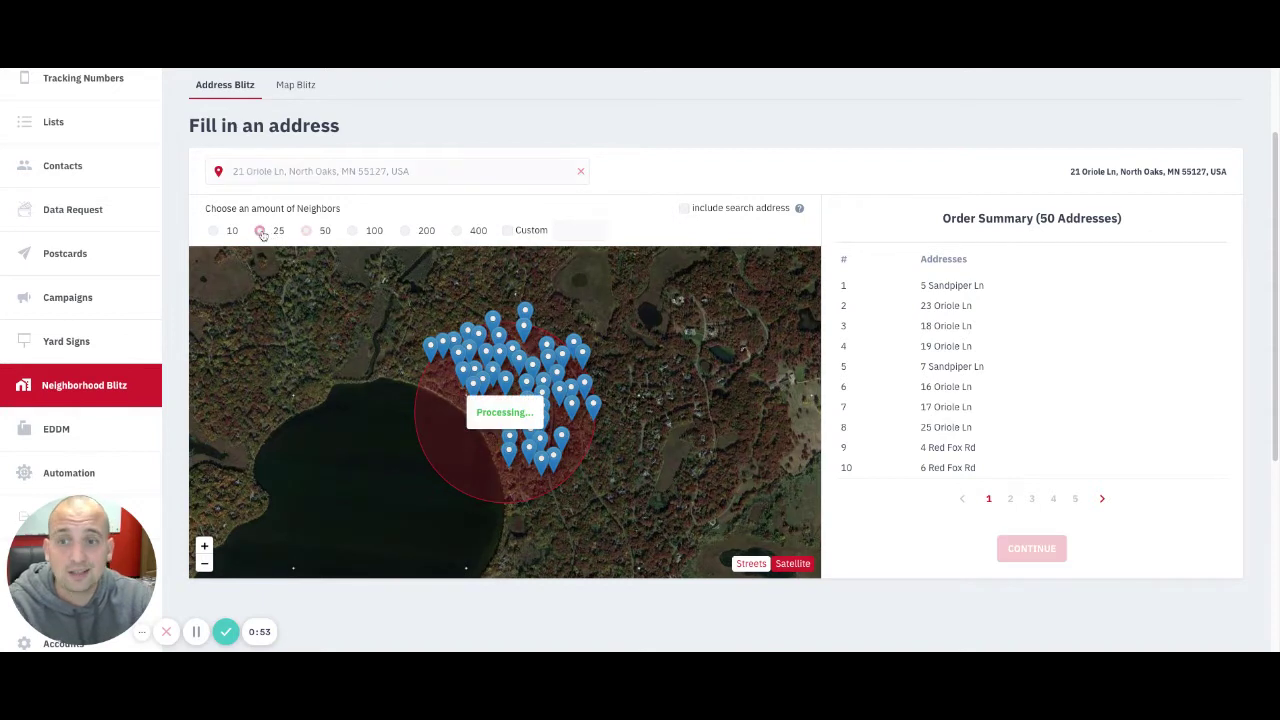
pyautogui.click(353, 231)
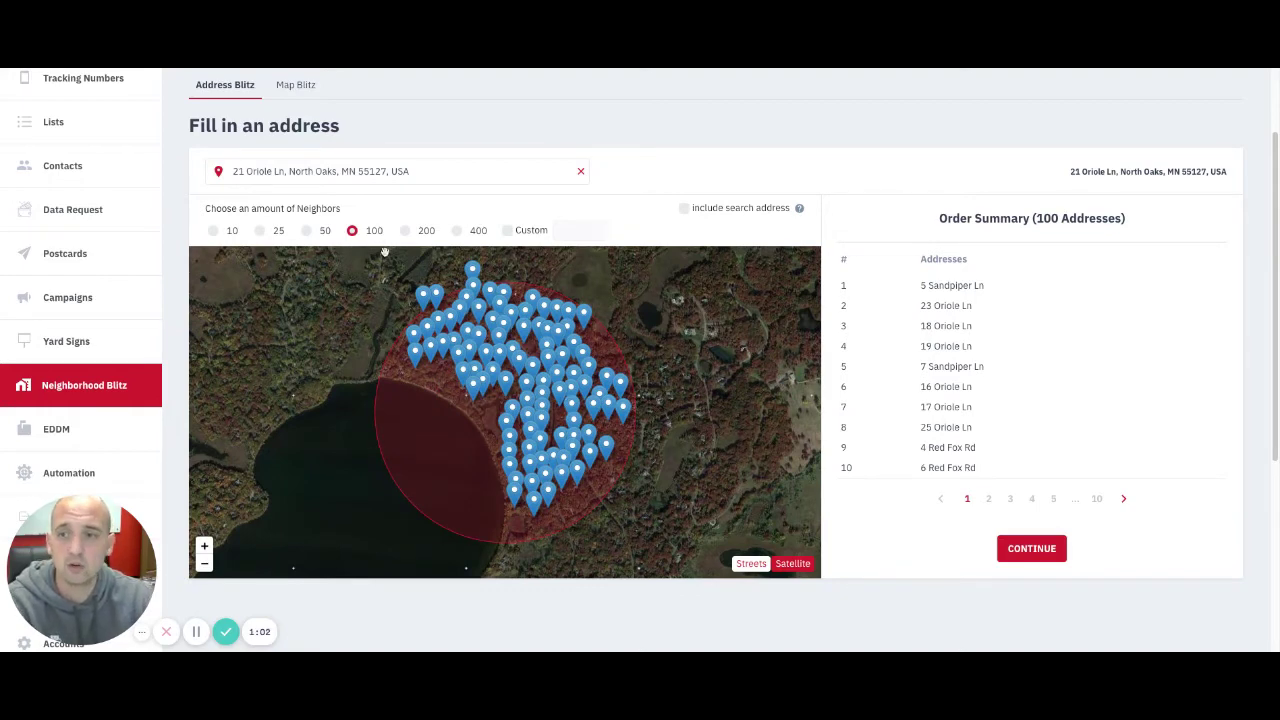
pyautogui.click(1031, 548)
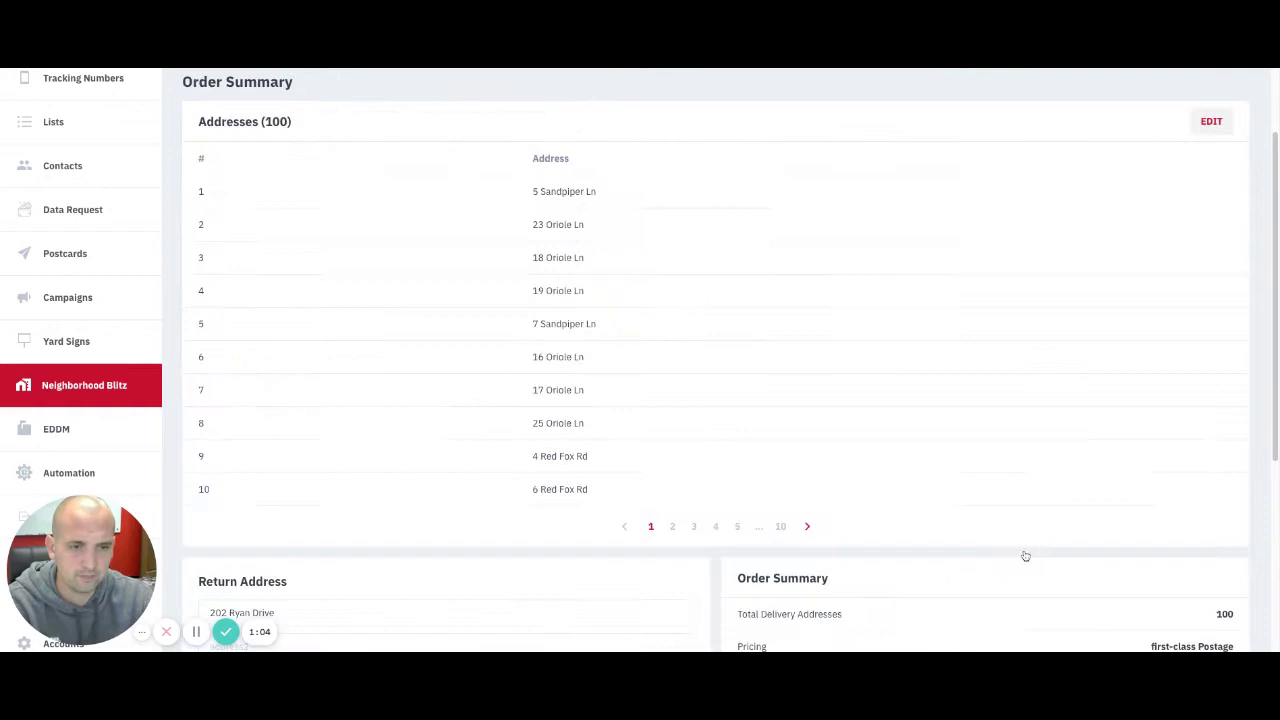
# Review address pages 3 and 4, then save the 100-address blitz settings
pyautogui.click(693, 526)
pyautogui.click(716, 527)
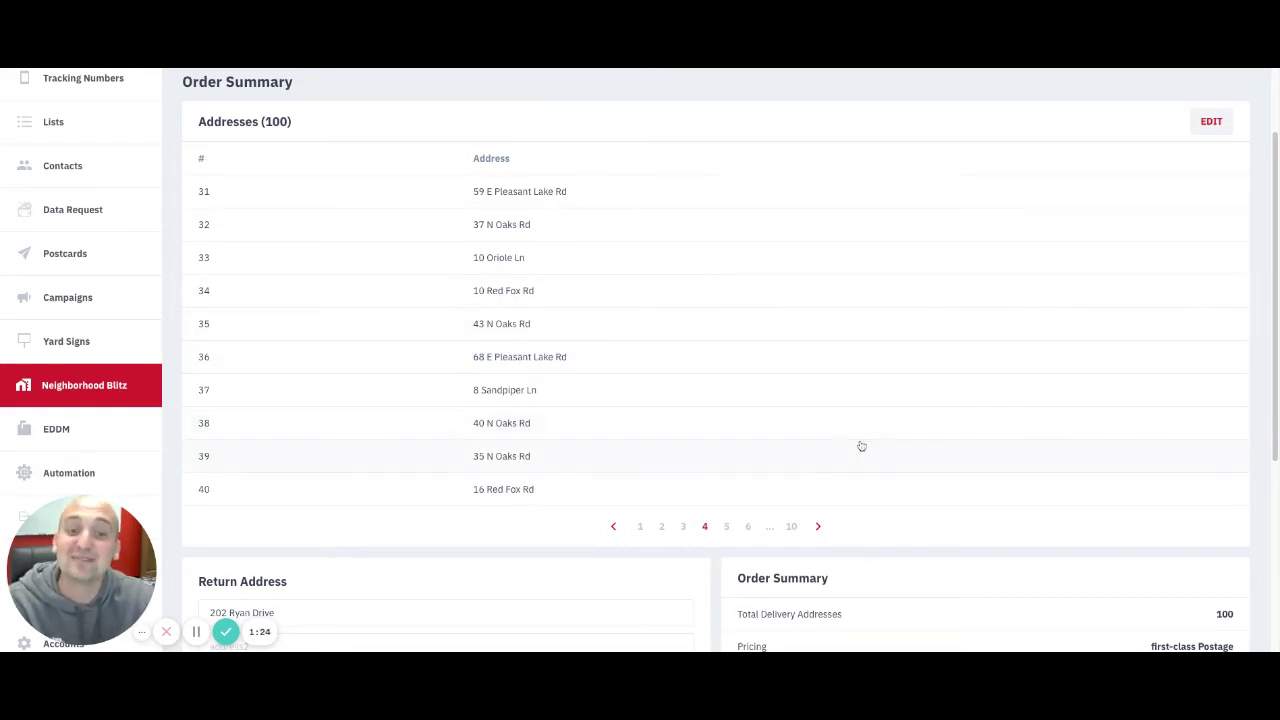
pyautogui.scroll(-3, 860, 445)
pyautogui.scroll(-3, 1240, 630)
pyautogui.click(1170, 586)
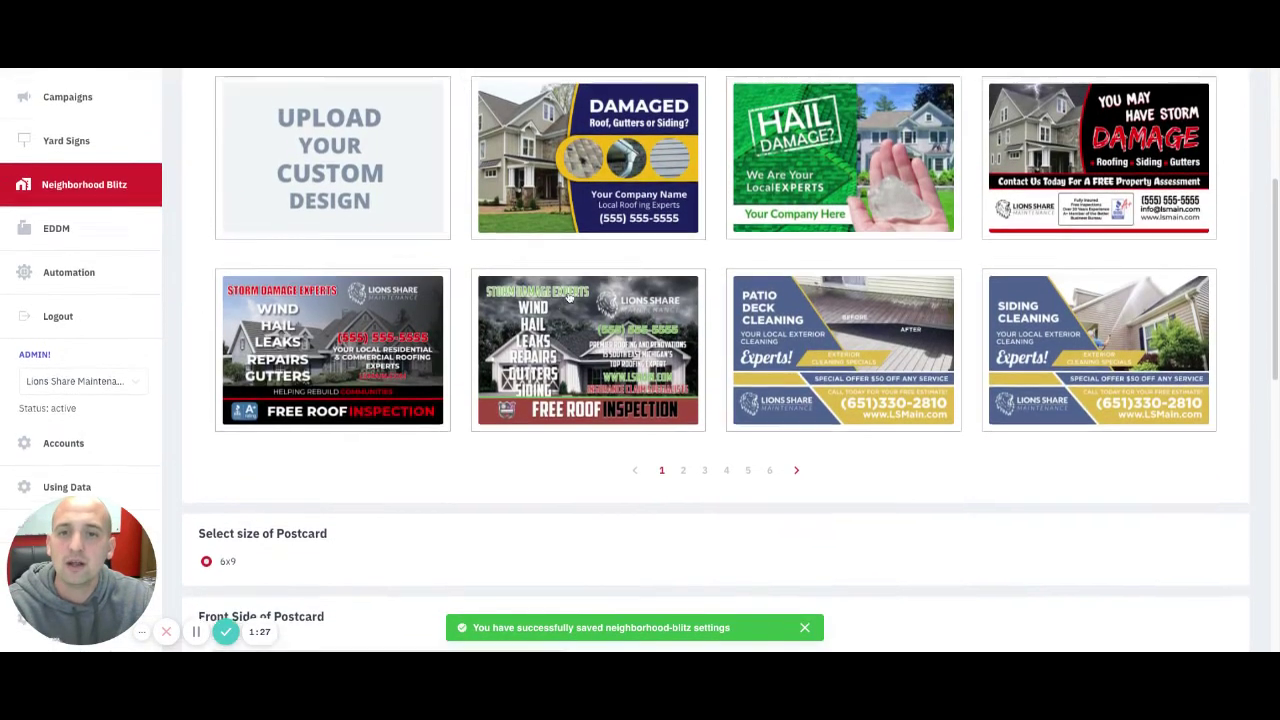
pyautogui.scroll(-1, 573, 307)
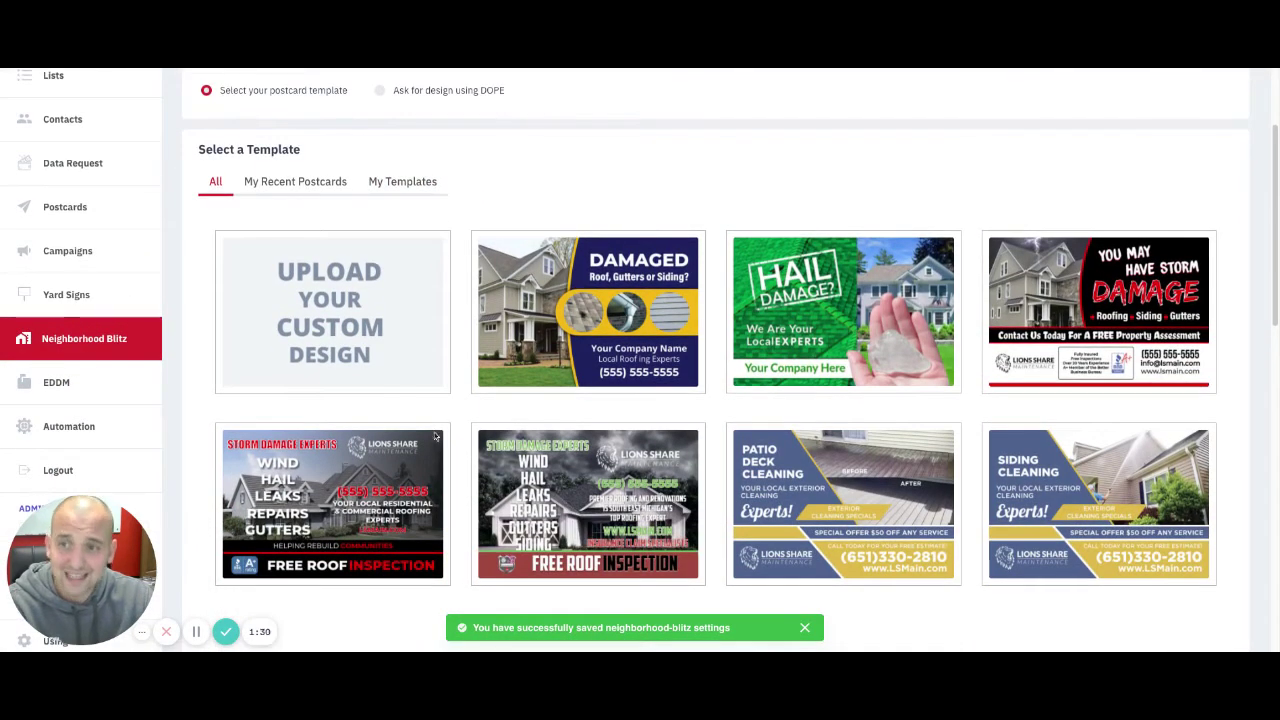
pyautogui.scroll(-1, 600, 350)
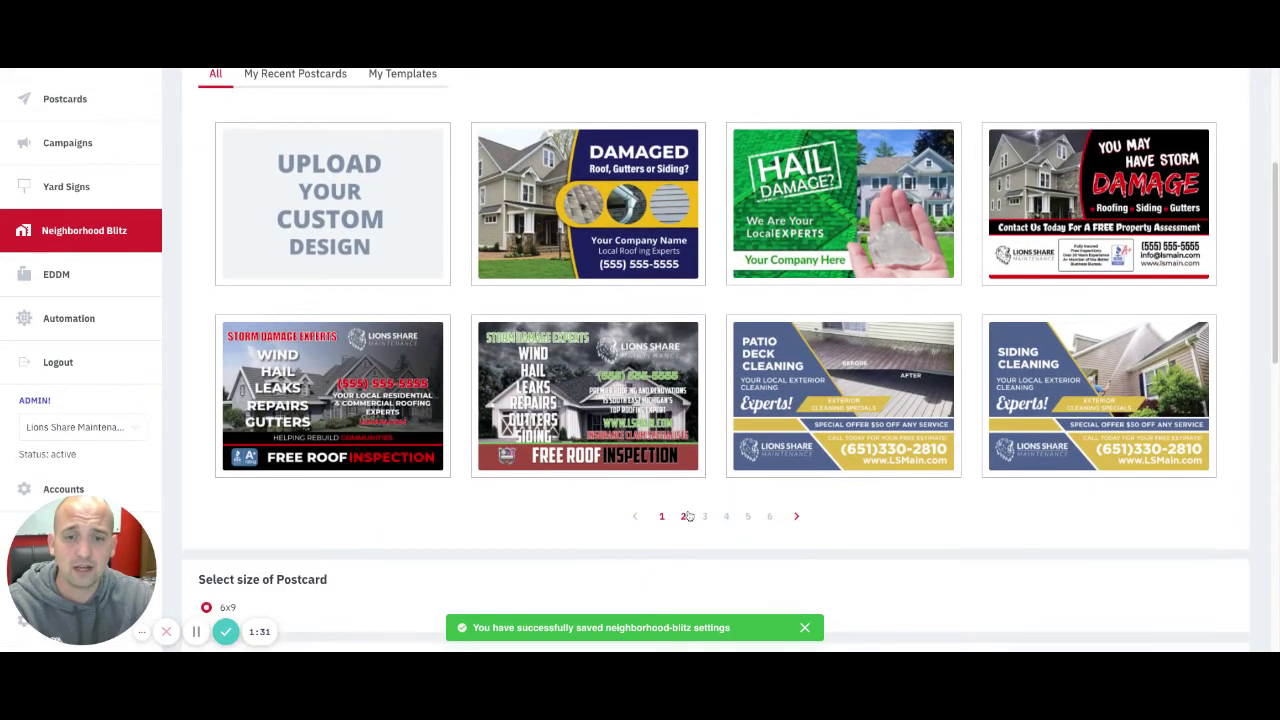
# Choose the Holiday Lighting template from my saved templates and submit the postcard design
pyautogui.click(705, 516)
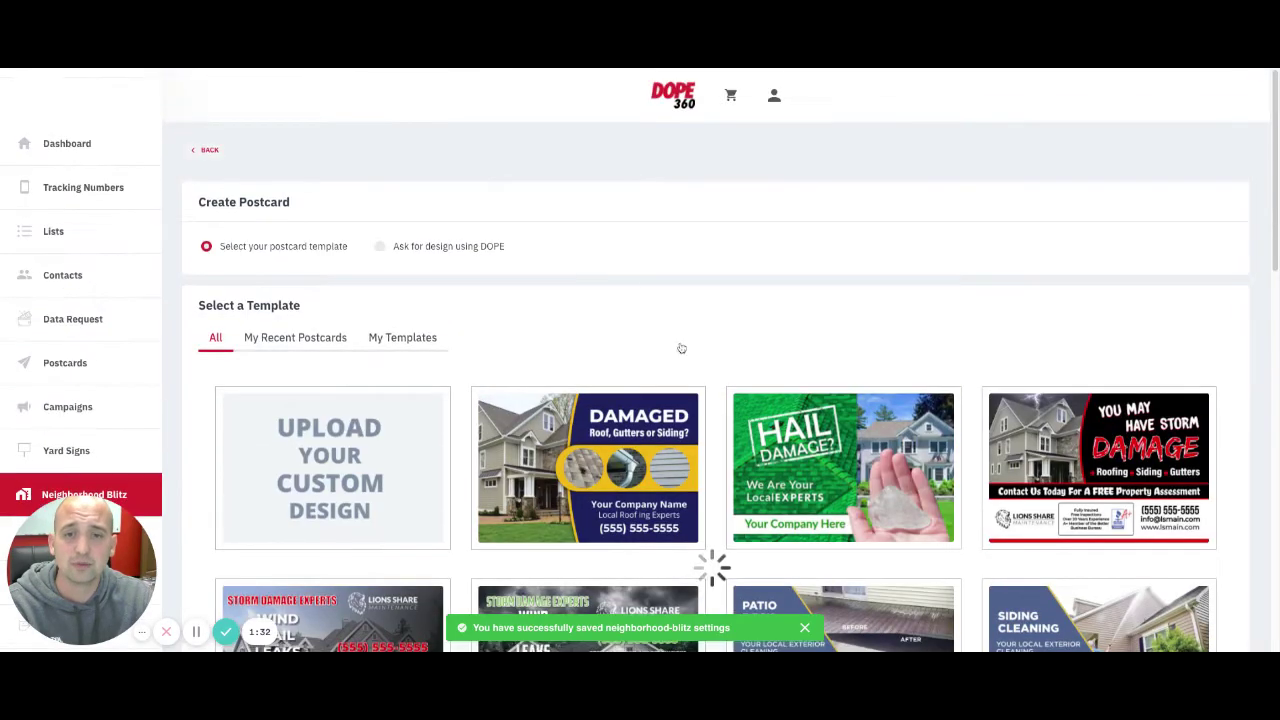
pyautogui.click(402, 337)
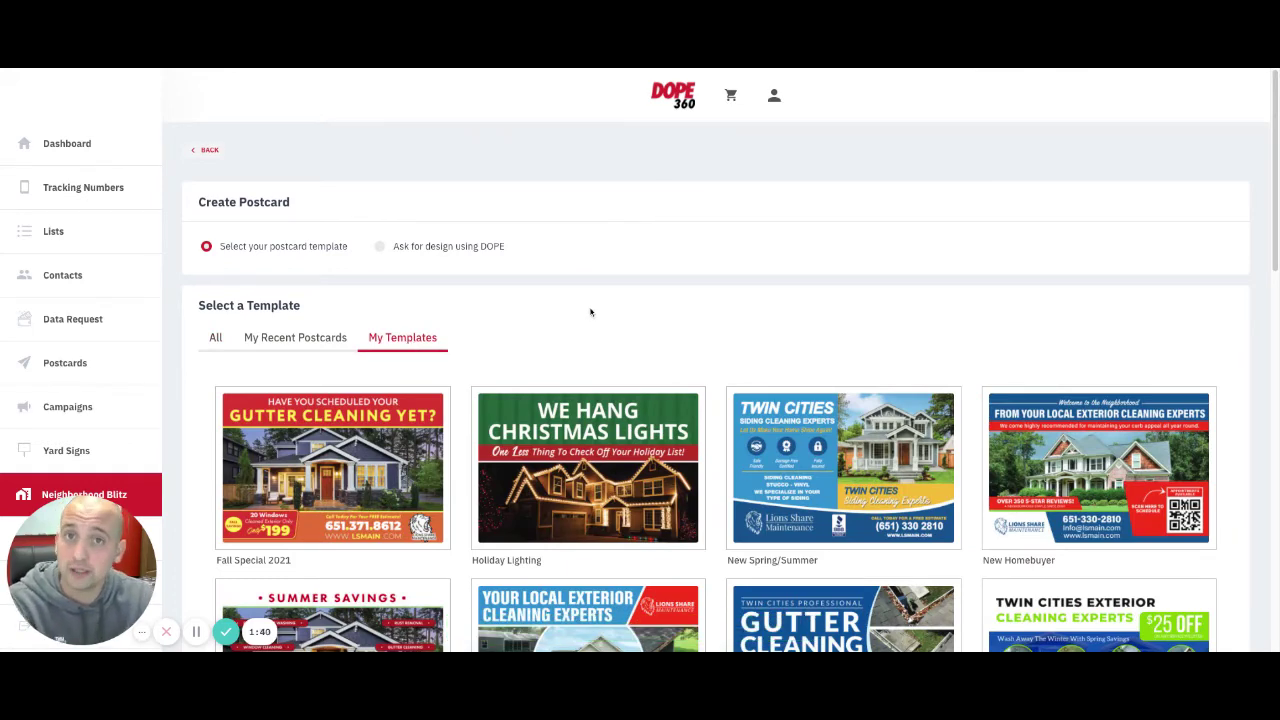
pyautogui.scroll(-1, 593, 322)
pyautogui.scroll(-1, 640, 365)
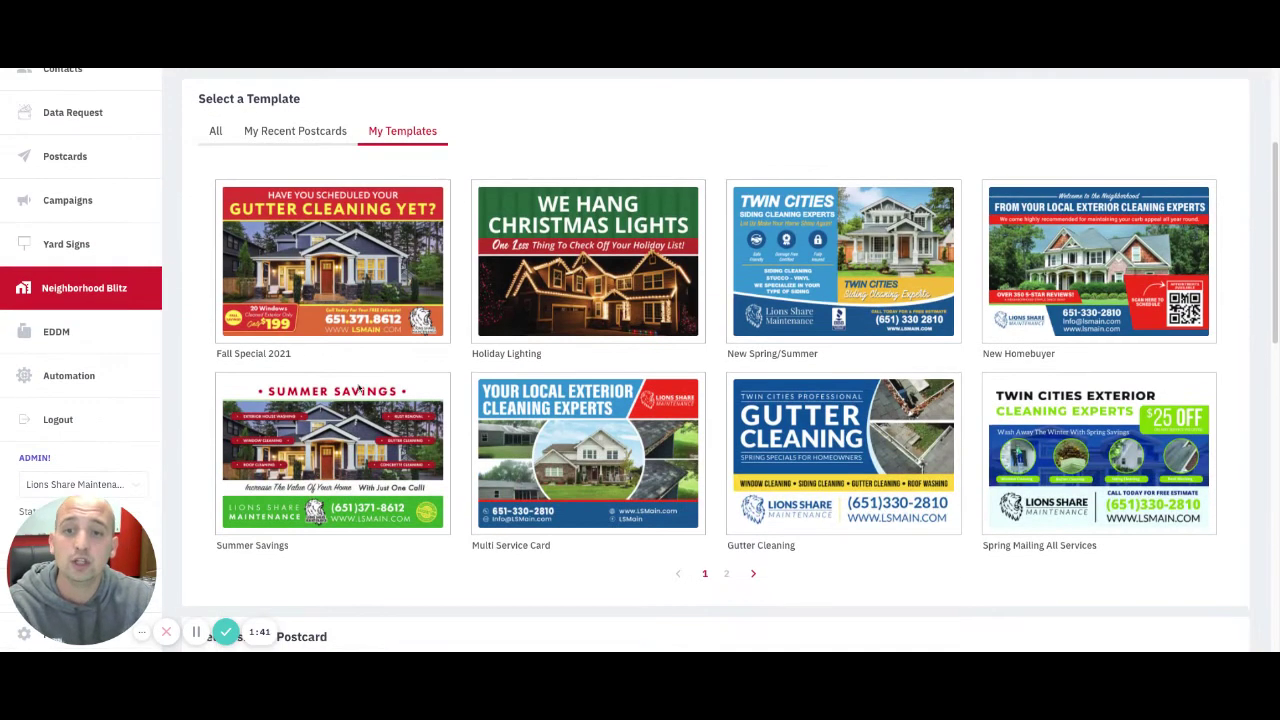
pyautogui.click(592, 272)
pyautogui.scroll(-5, 655, 346)
pyautogui.scroll(1, 655, 346)
pyautogui.scroll(-1, 630, 350)
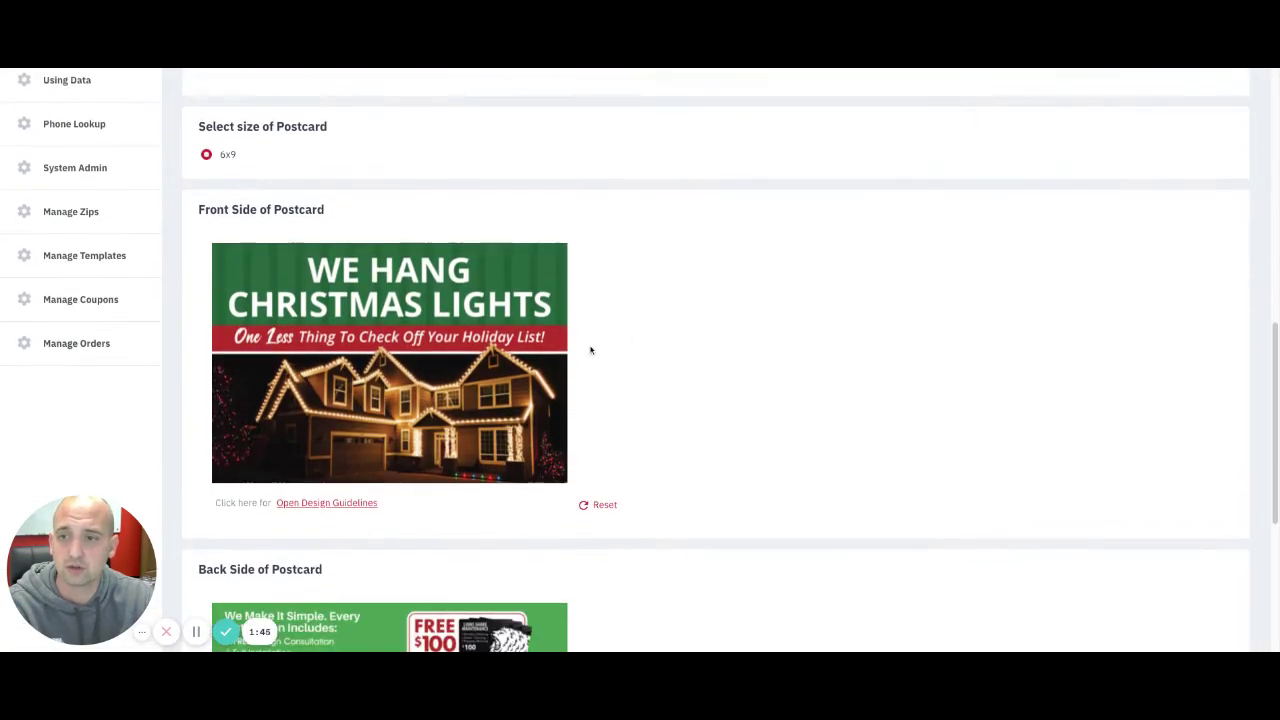
pyautogui.scroll(-1, 520, 340)
pyautogui.scroll(-2, 520, 340)
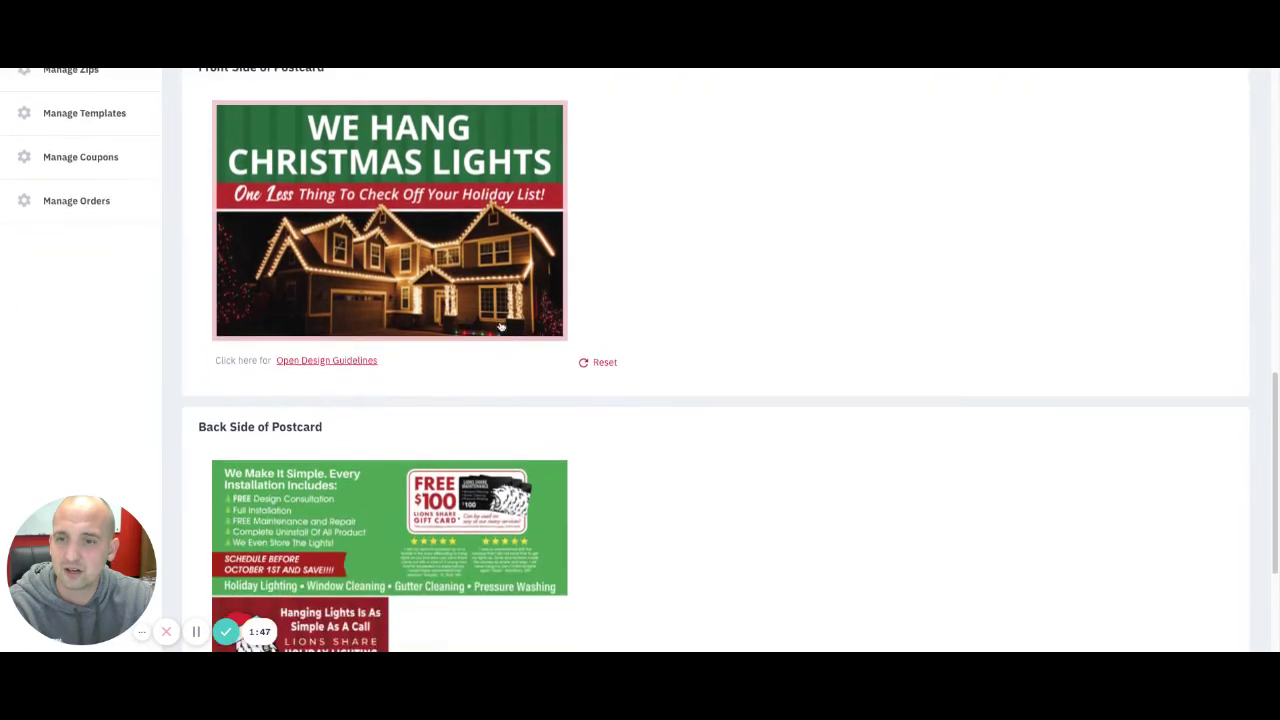
pyautogui.scroll(-2, 450, 400)
pyautogui.scroll(-1, 381, 507)
pyautogui.scroll(-2, 740, 440)
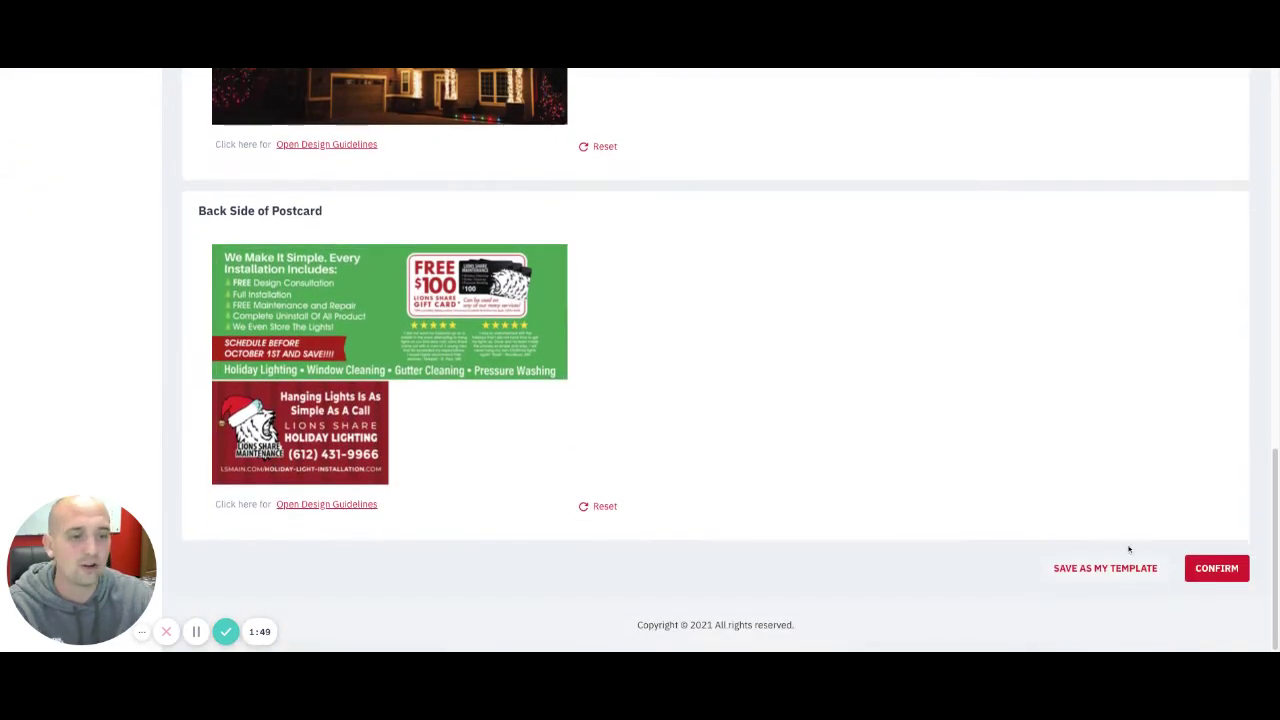
pyautogui.click(1237, 574)
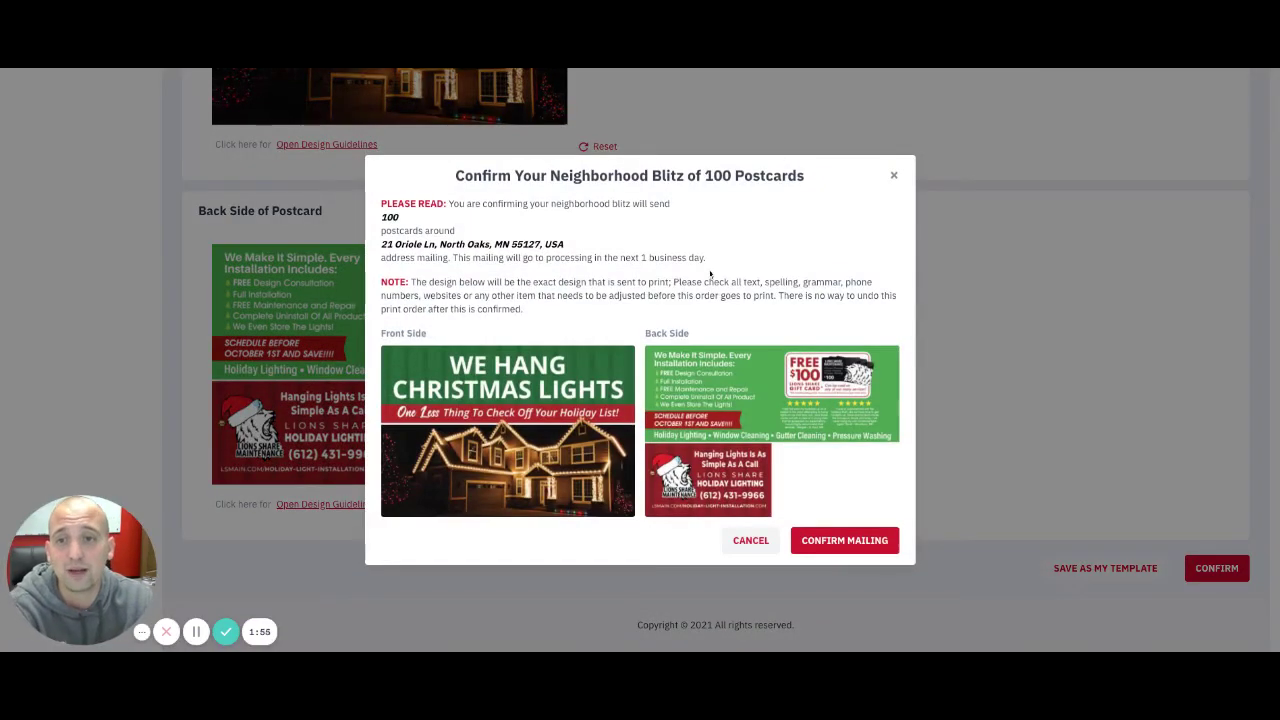
# Review the 100-postcard count, North Oaks address, processing time and final-design warning
pyautogui.doubleClick(392, 217)
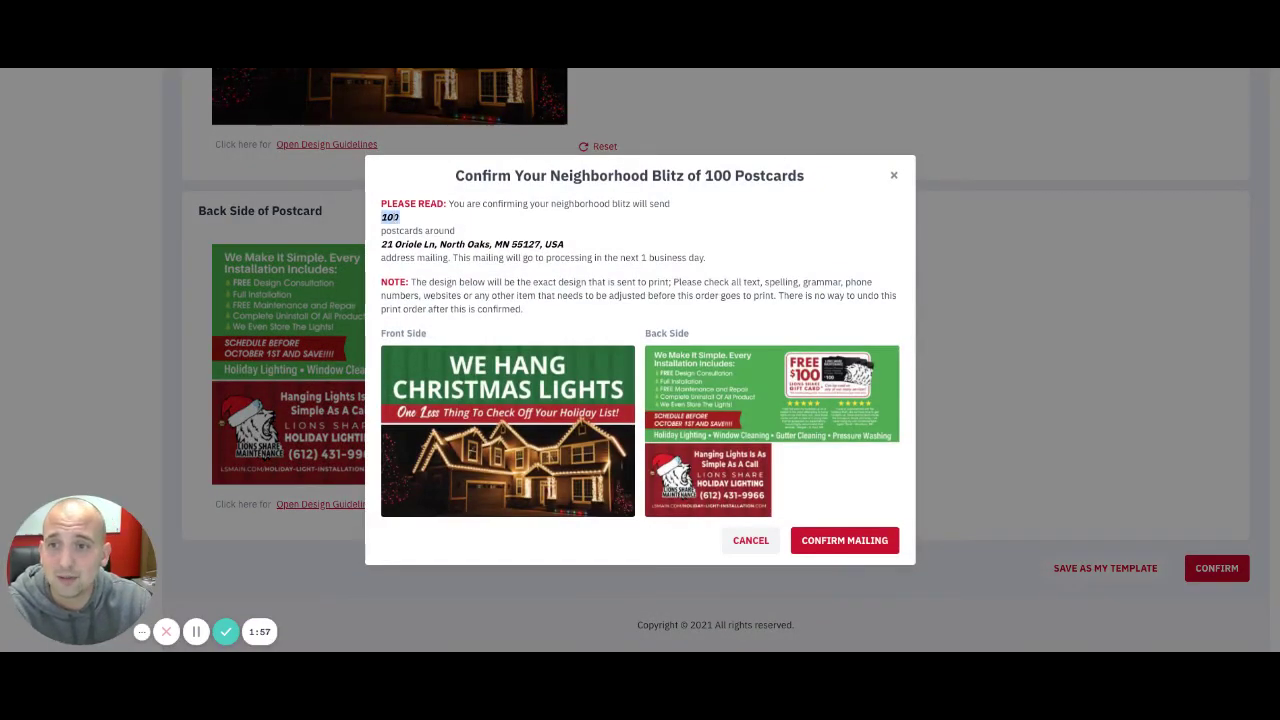
pyautogui.tripleClick(478, 244)
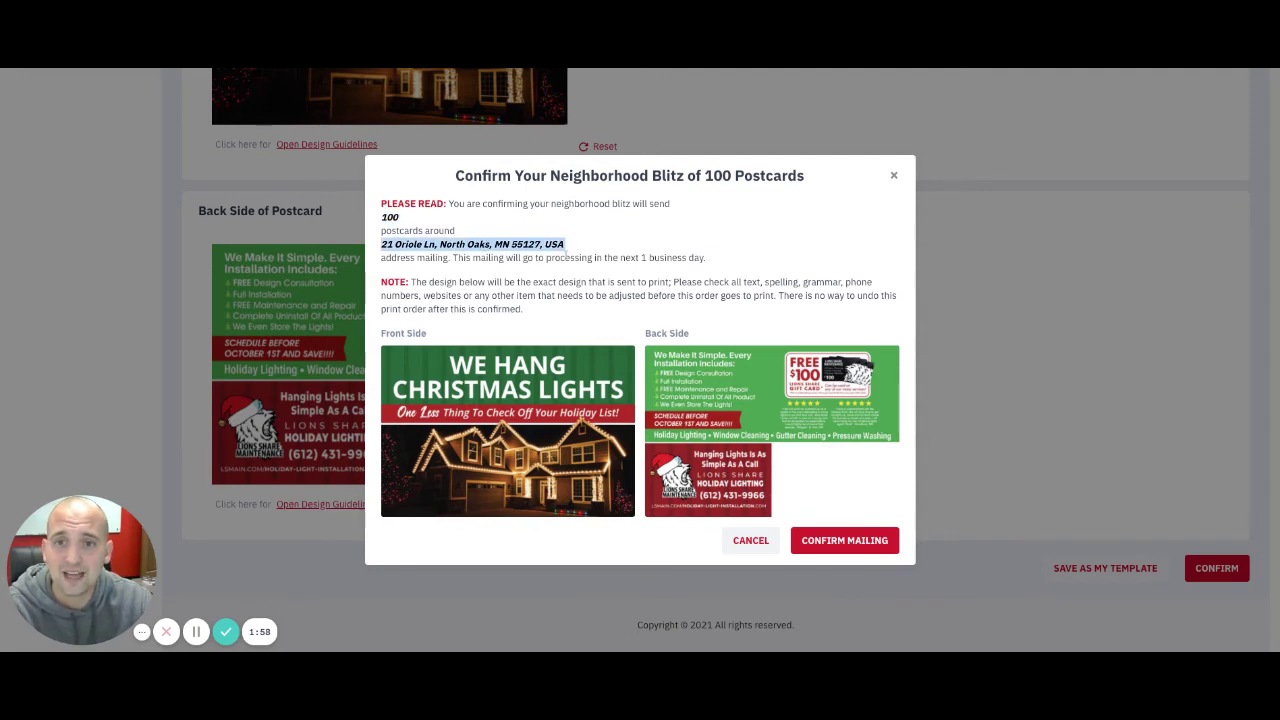
pyautogui.tripleClick(569, 257)
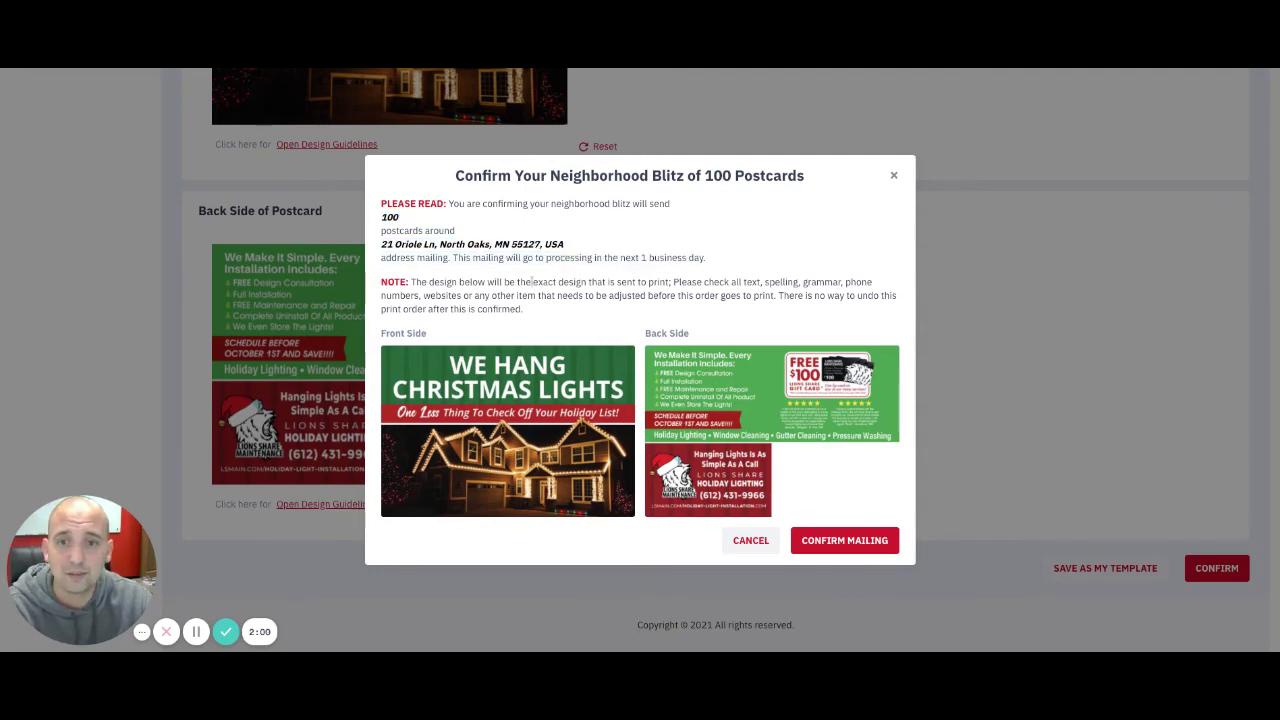
pyautogui.tripleClick(752, 288)
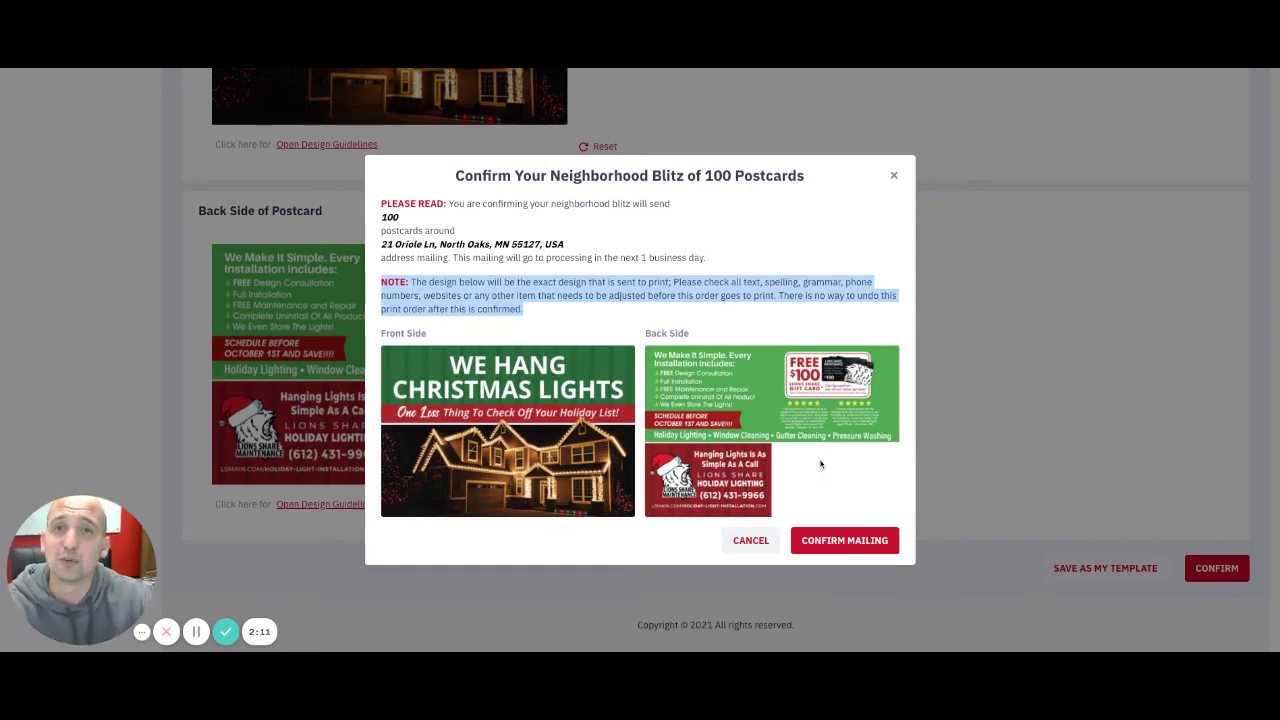
# Confirm the mailing, review the follow-up prompt, and continue with no campaigns
pyautogui.click(844, 540)
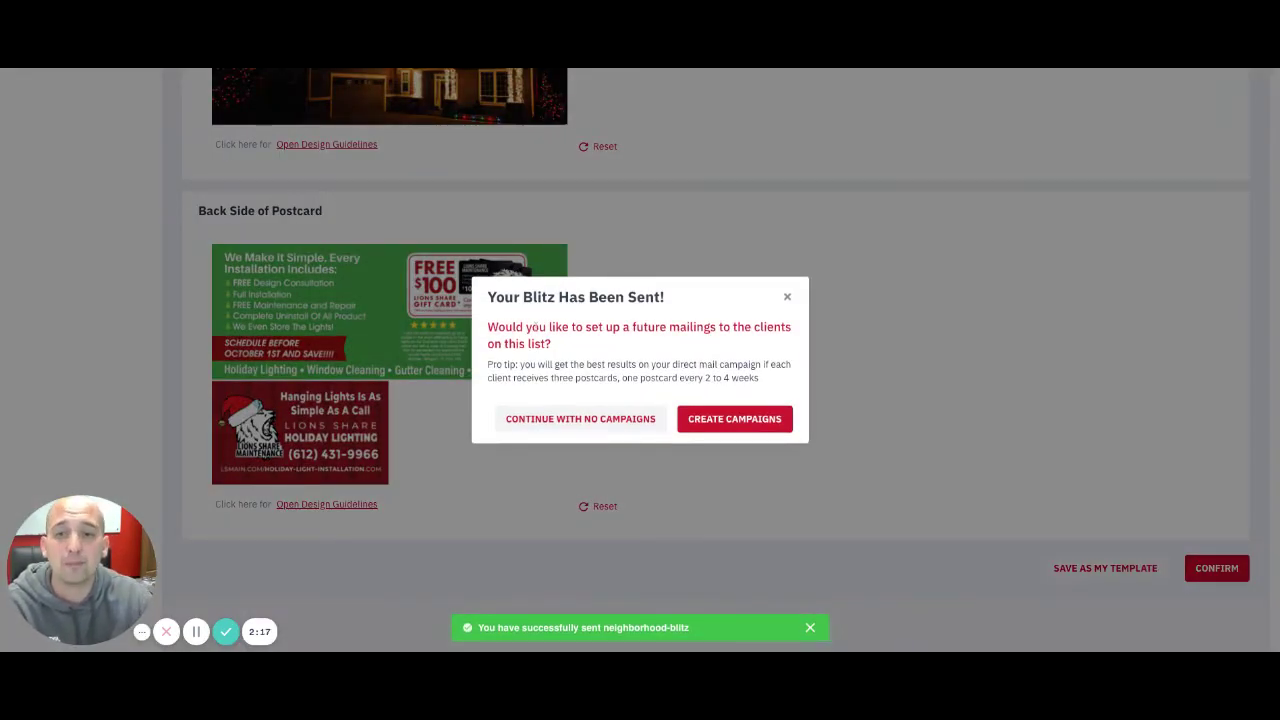
pyautogui.tripleClick(536, 327)
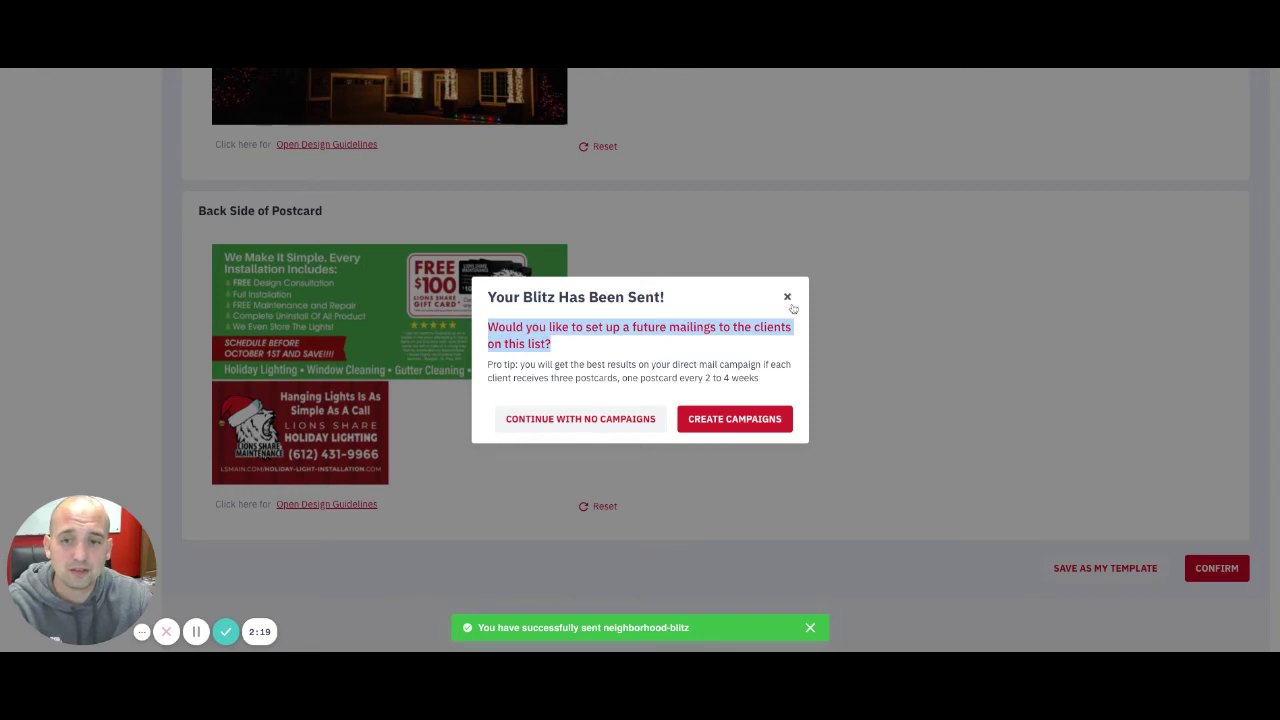
pyautogui.tripleClick(588, 370)
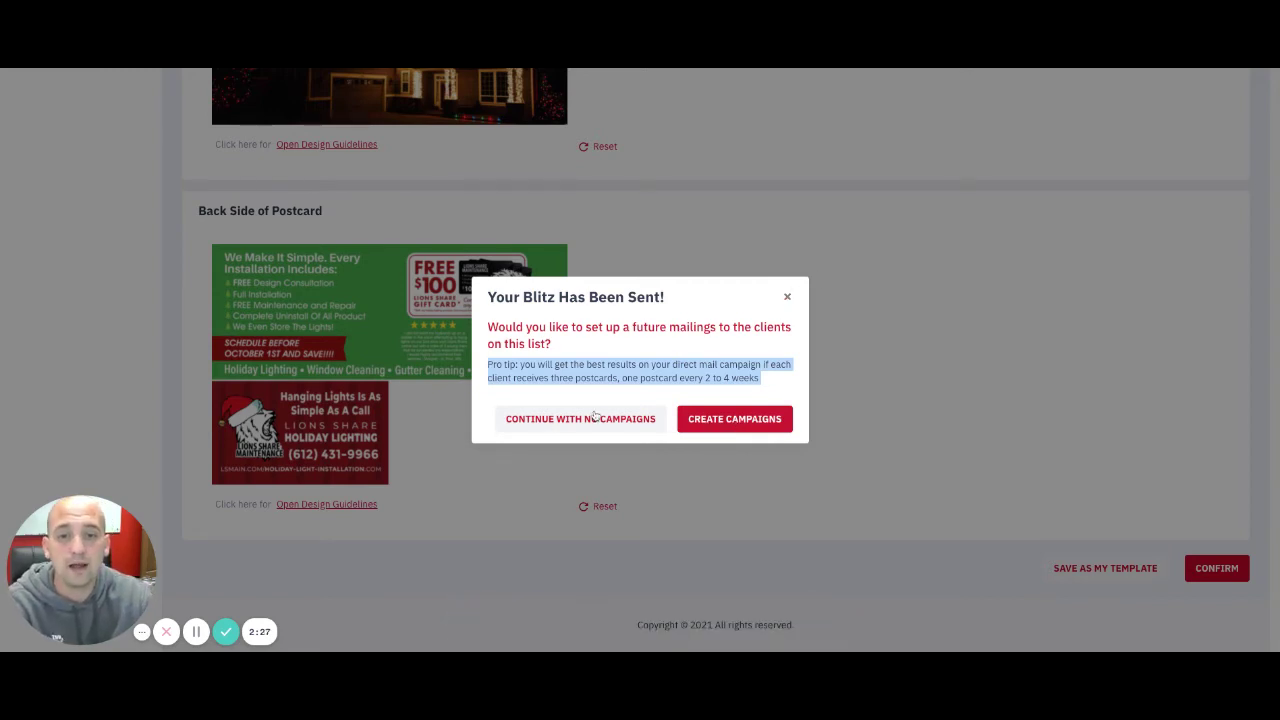
pyautogui.click(596, 418)
pyautogui.scroll(3, 588, 368)
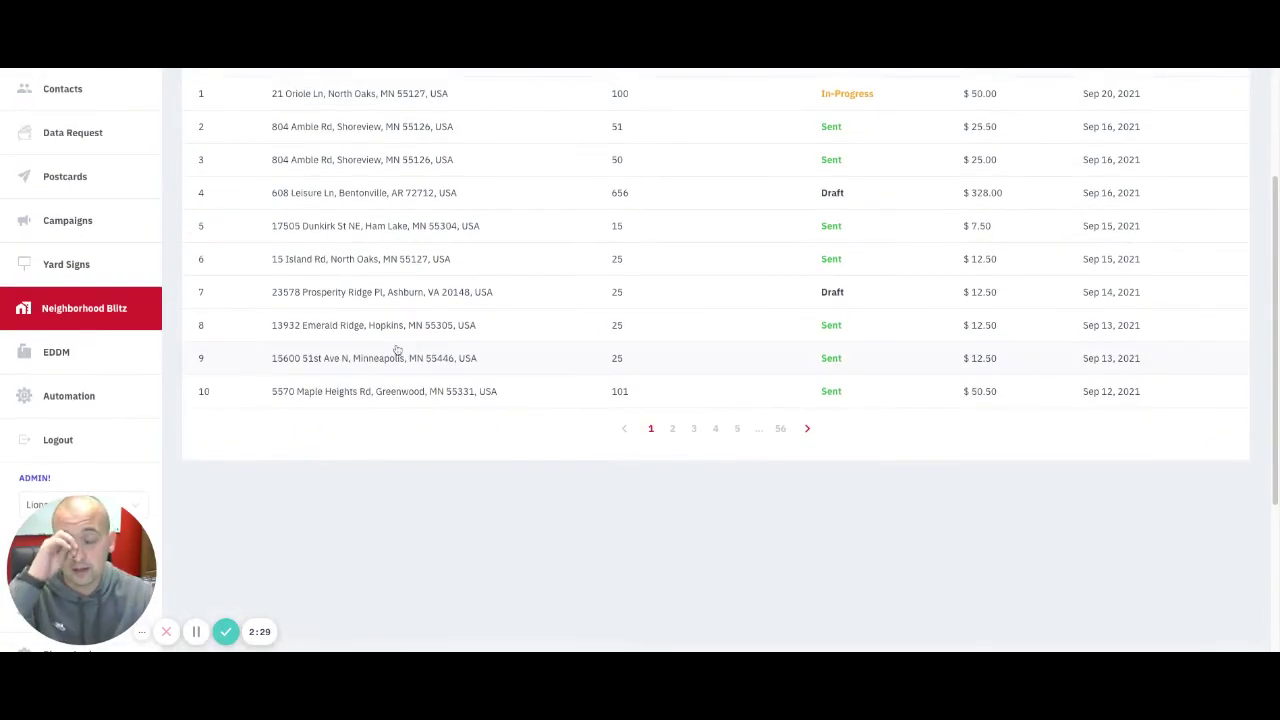
# Open Campaigns from the sidebar to see the 520 existing campaigns
pyautogui.click(116, 228)
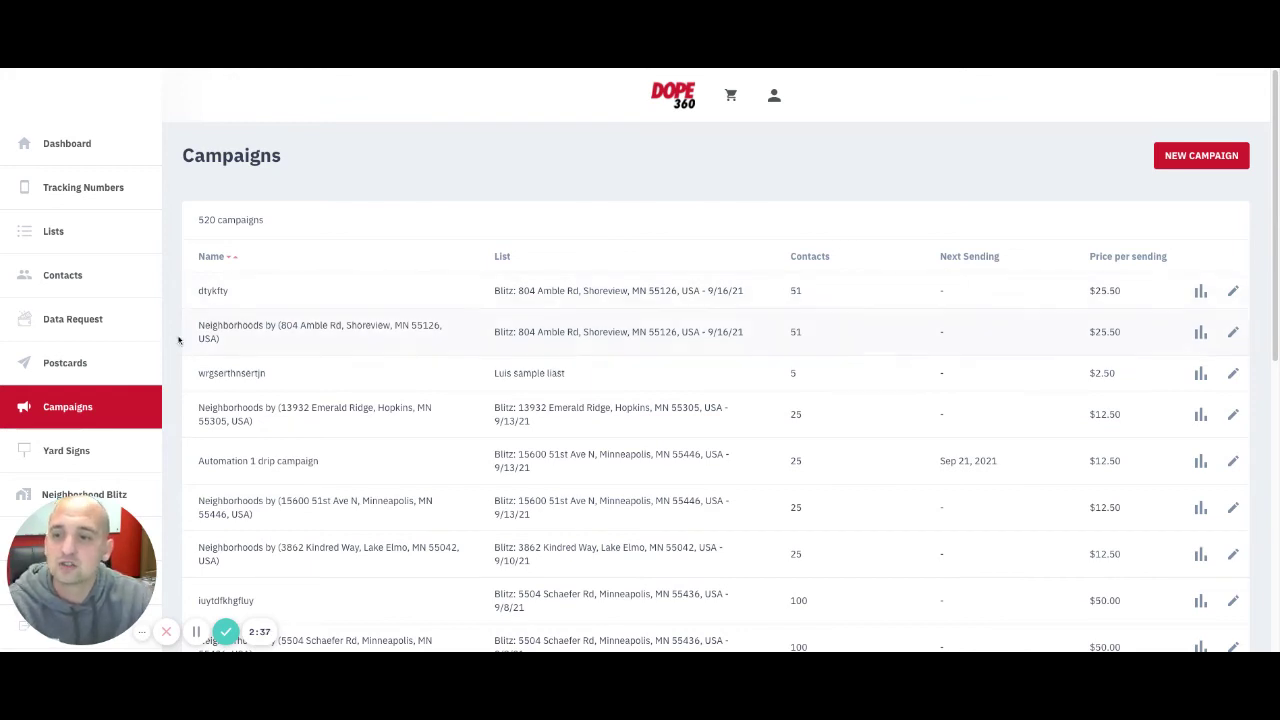
# Create the campaign 'New campaigns' using the Blitz: 804 Amble Rd (51) list
pyautogui.click(1201, 155)
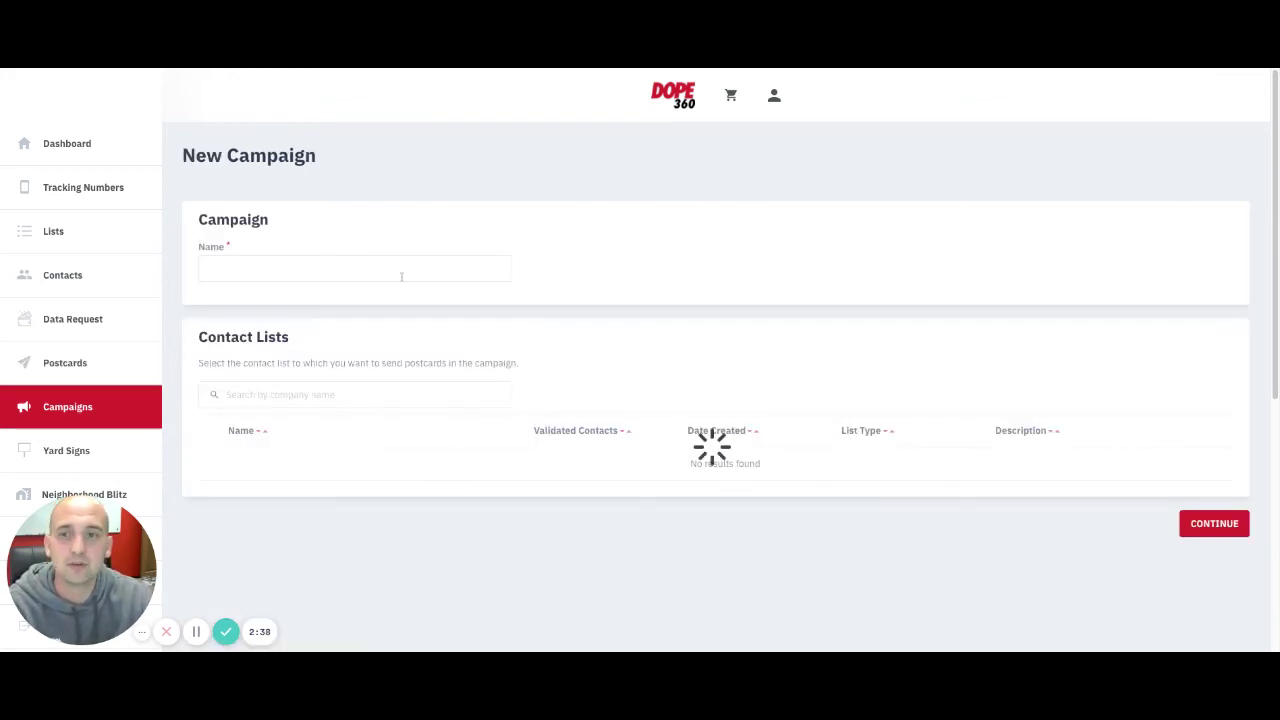
pyautogui.click(354, 268)
pyautogui.write('New campaigns')
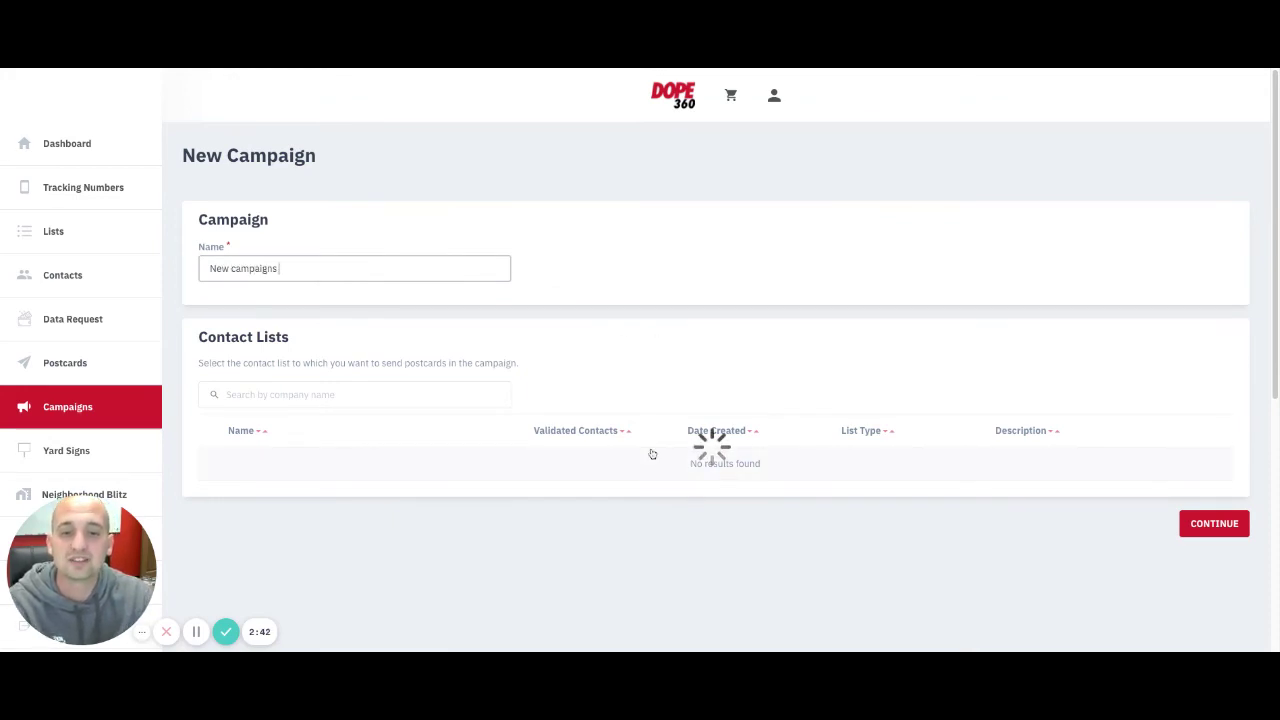
pyautogui.scroll(-1, 640, 400)
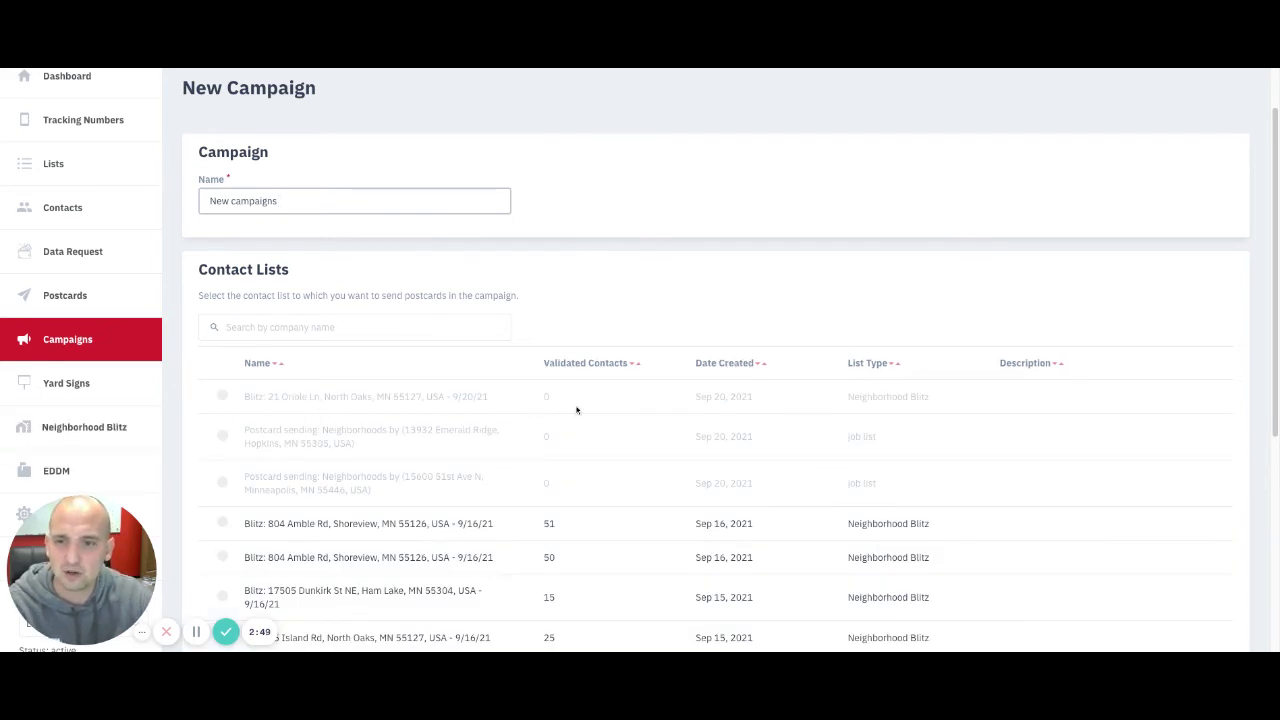
pyautogui.scroll(-5, 536, 424)
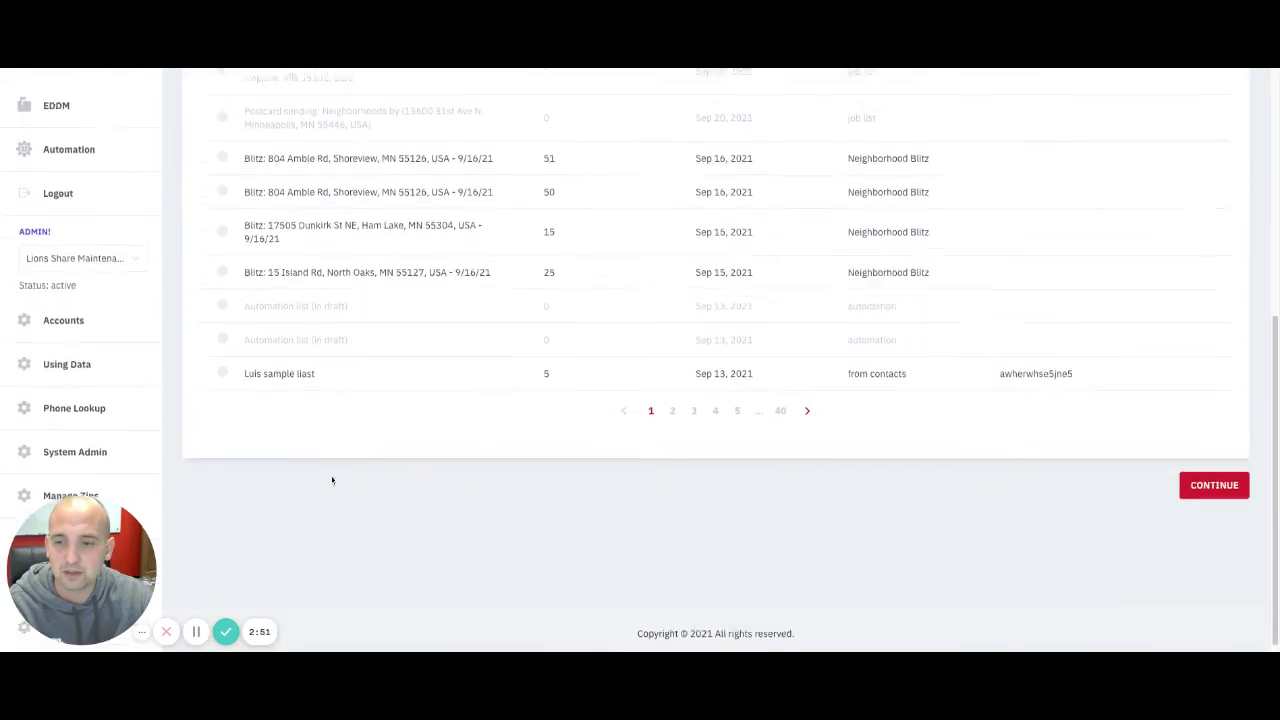
pyautogui.click(222, 153)
pyautogui.scroll(3, 362, 189)
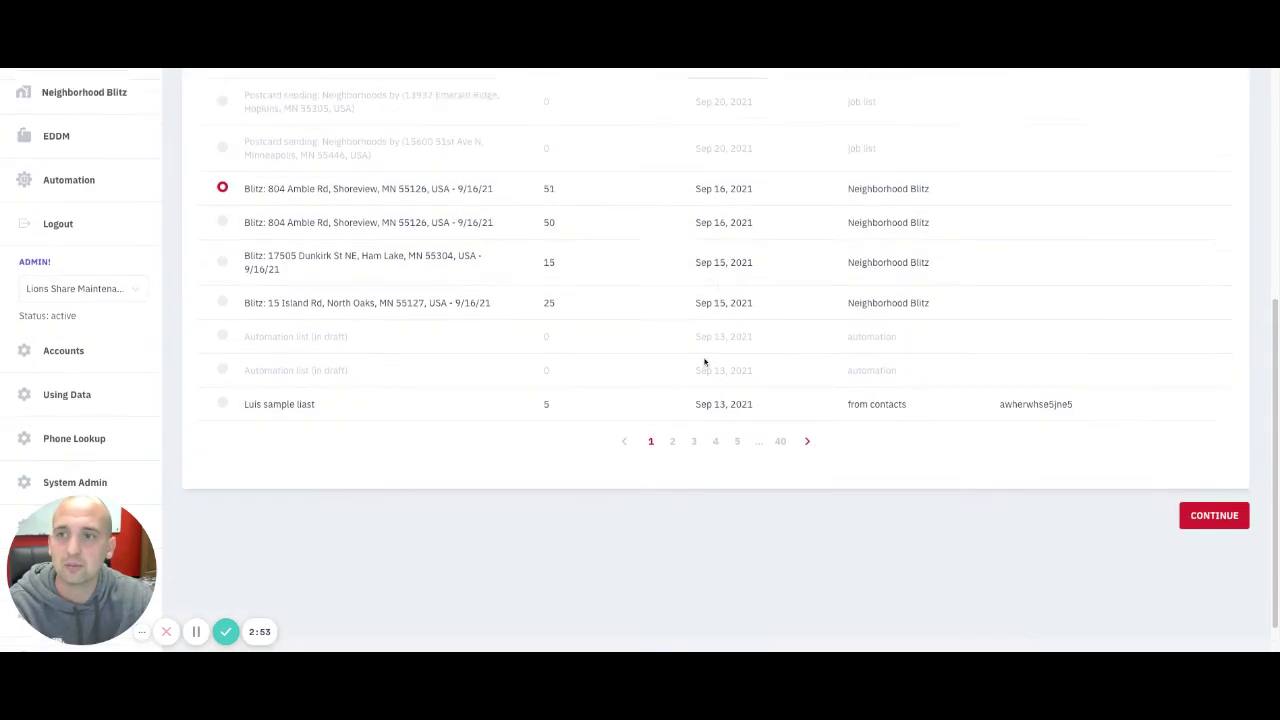
pyautogui.click(1214, 596)
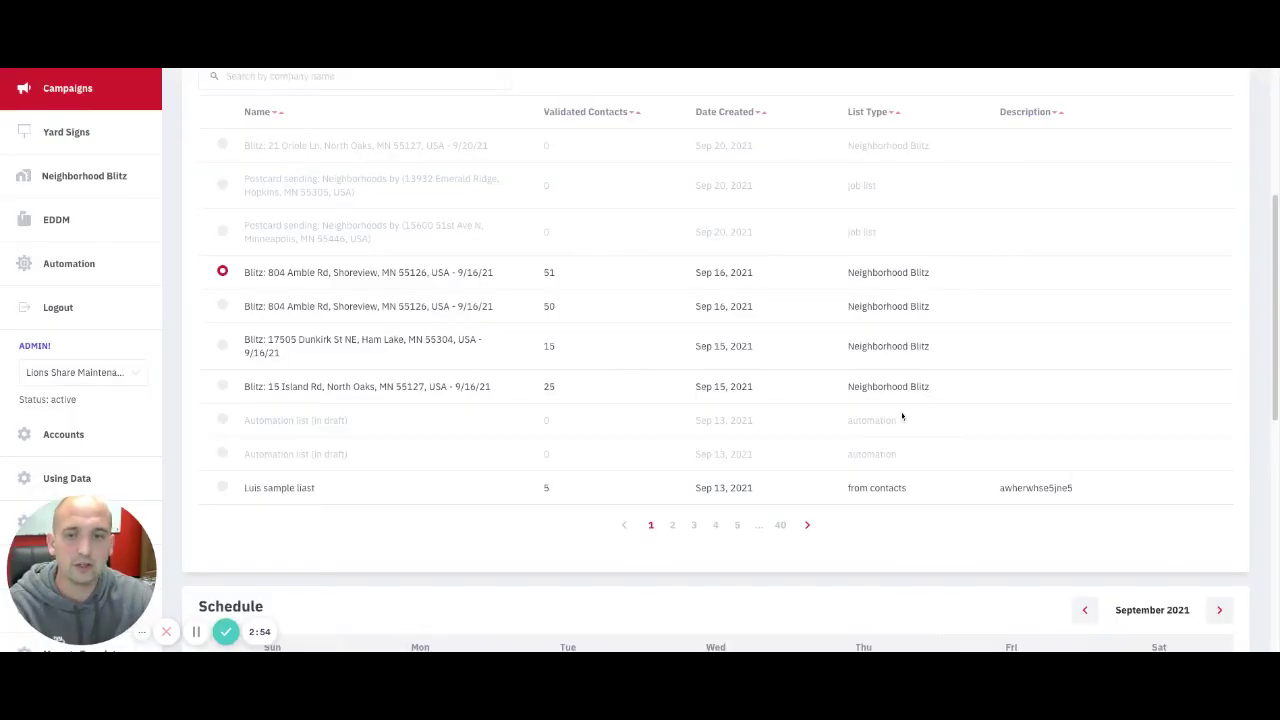
pyautogui.scroll(-5, 810, 483)
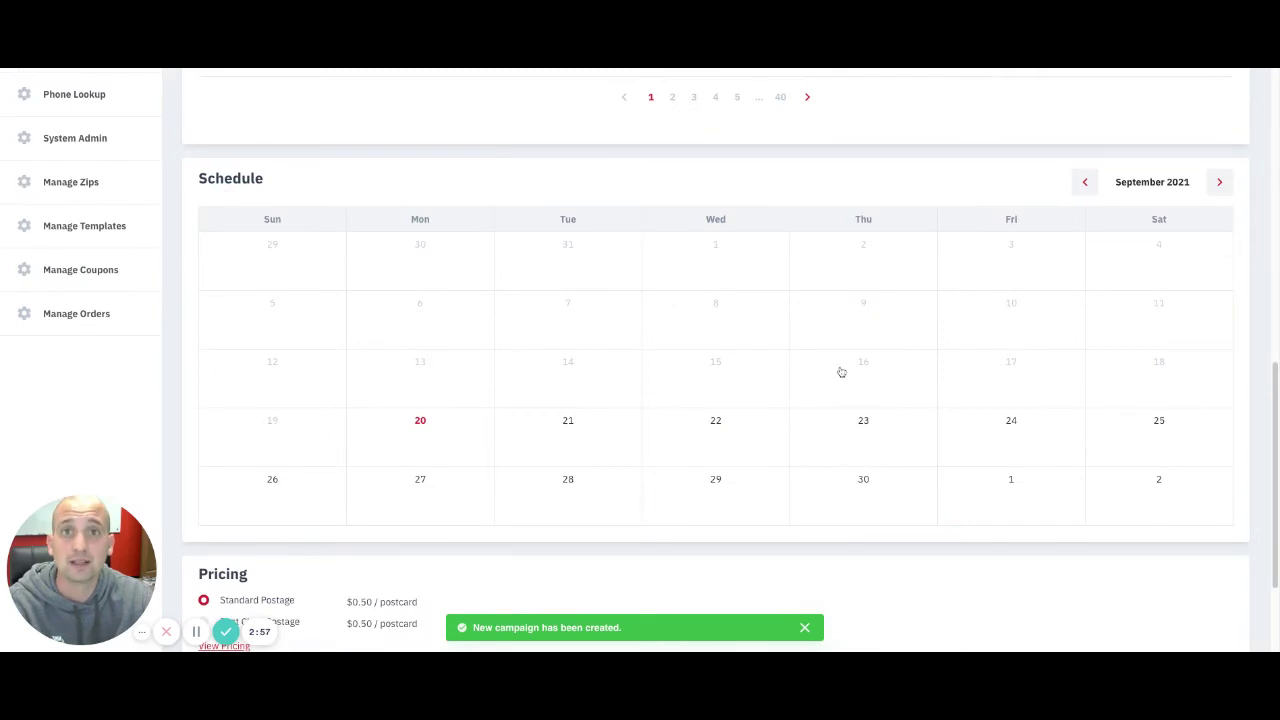
pyautogui.moveTo(863, 439)
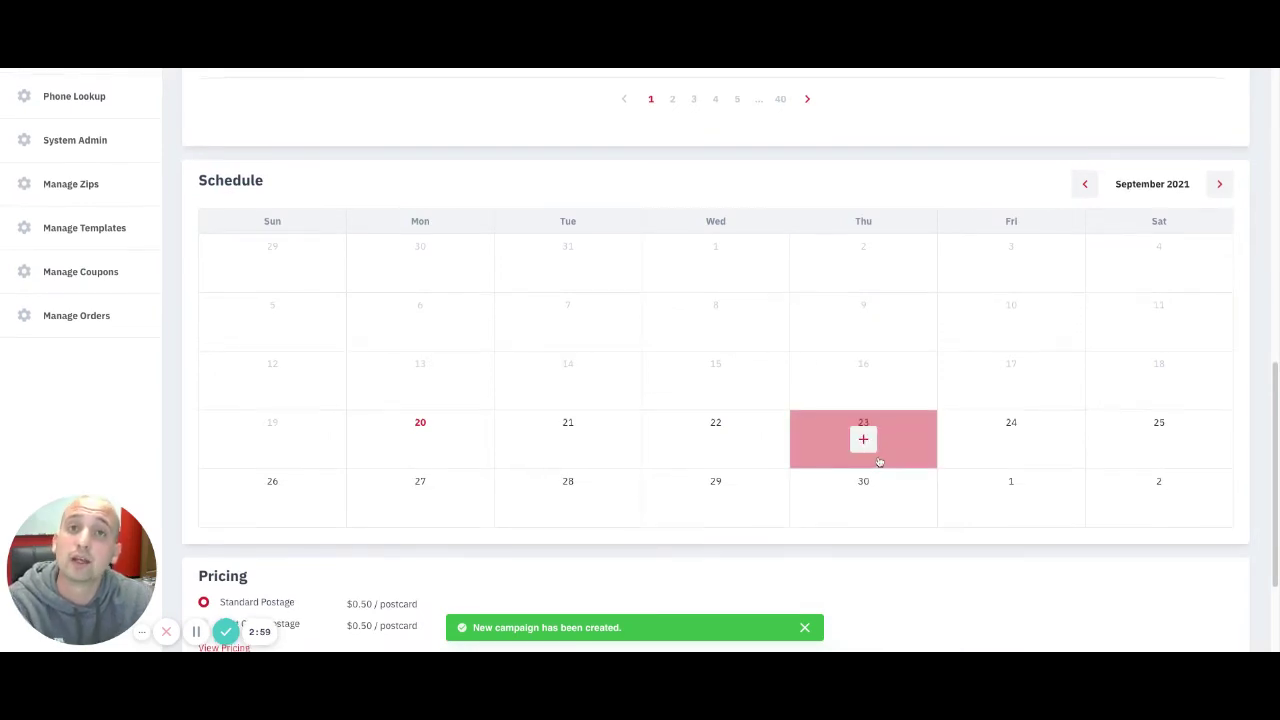
pyautogui.scroll(5, 879, 455)
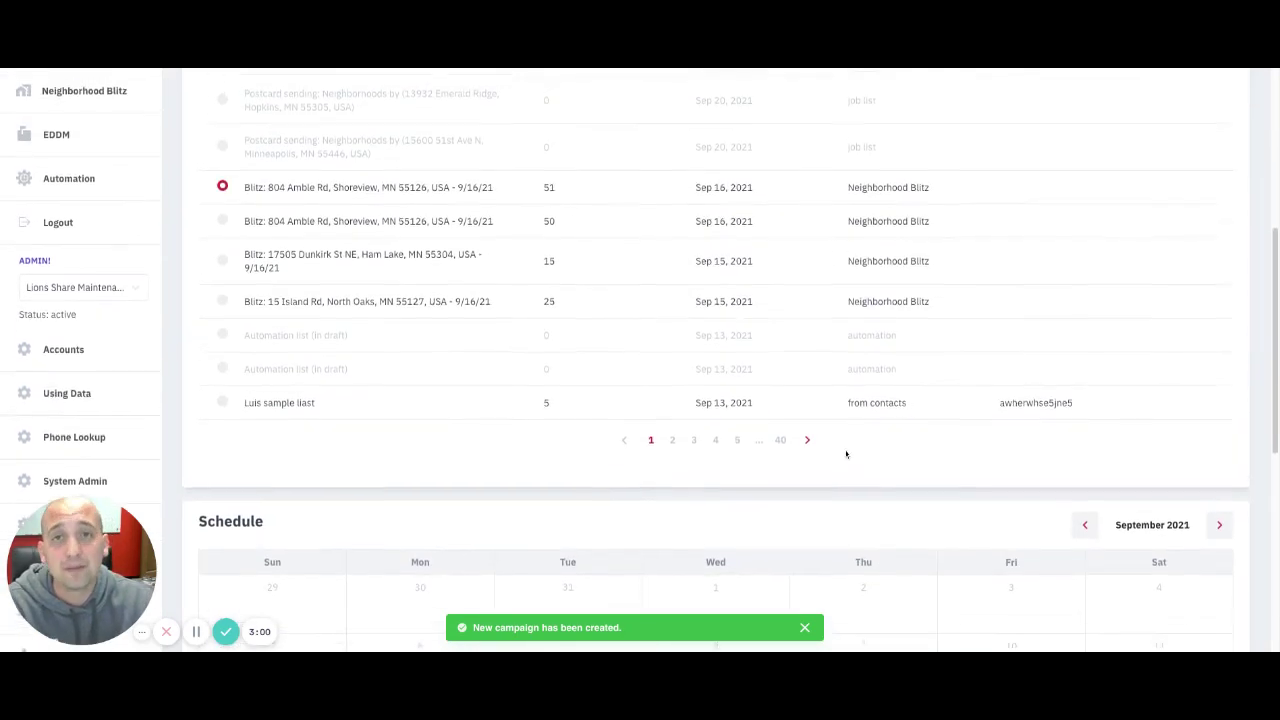
pyautogui.scroll(5, 874, 451)
pyautogui.click(125, 340)
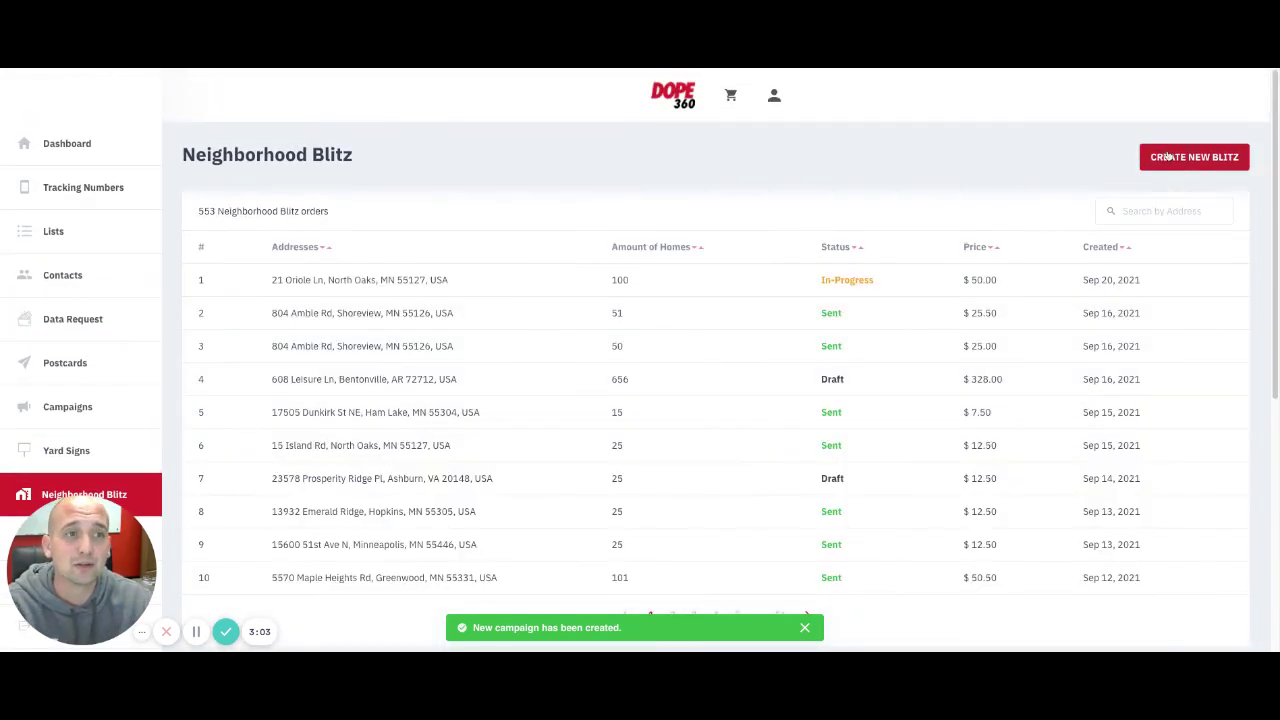
pyautogui.click(1170, 156)
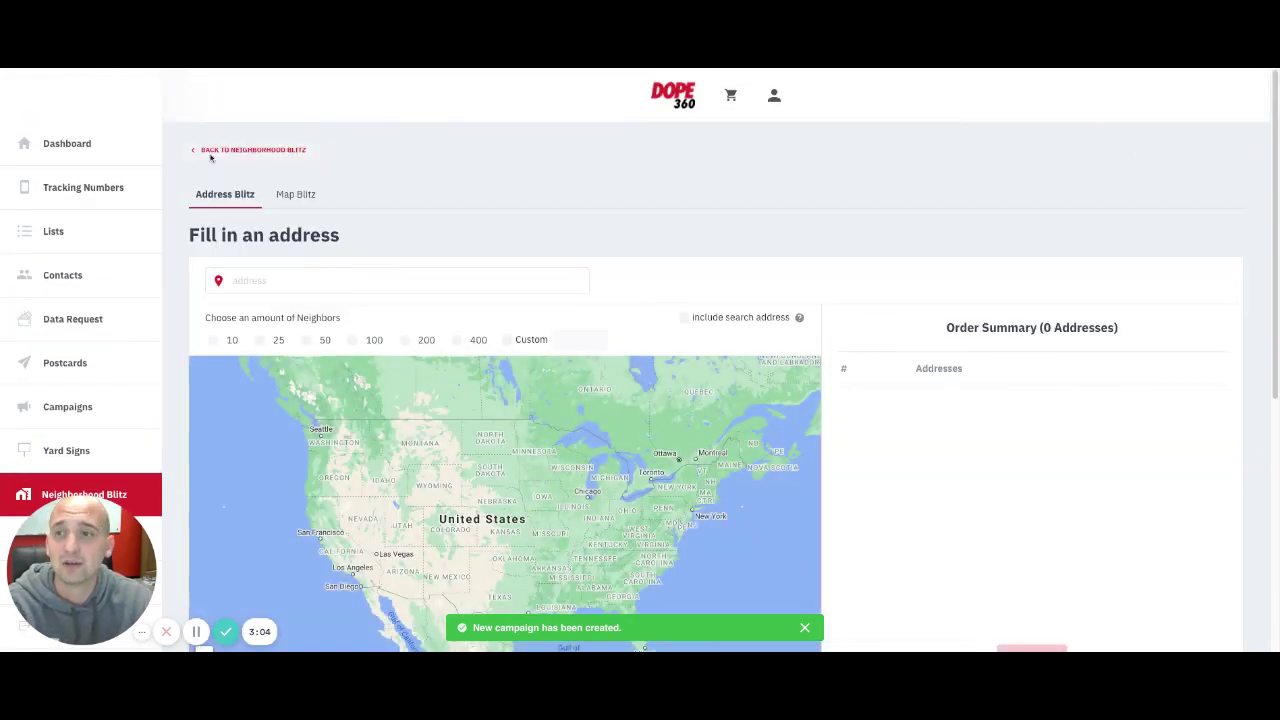
pyautogui.click(306, 278)
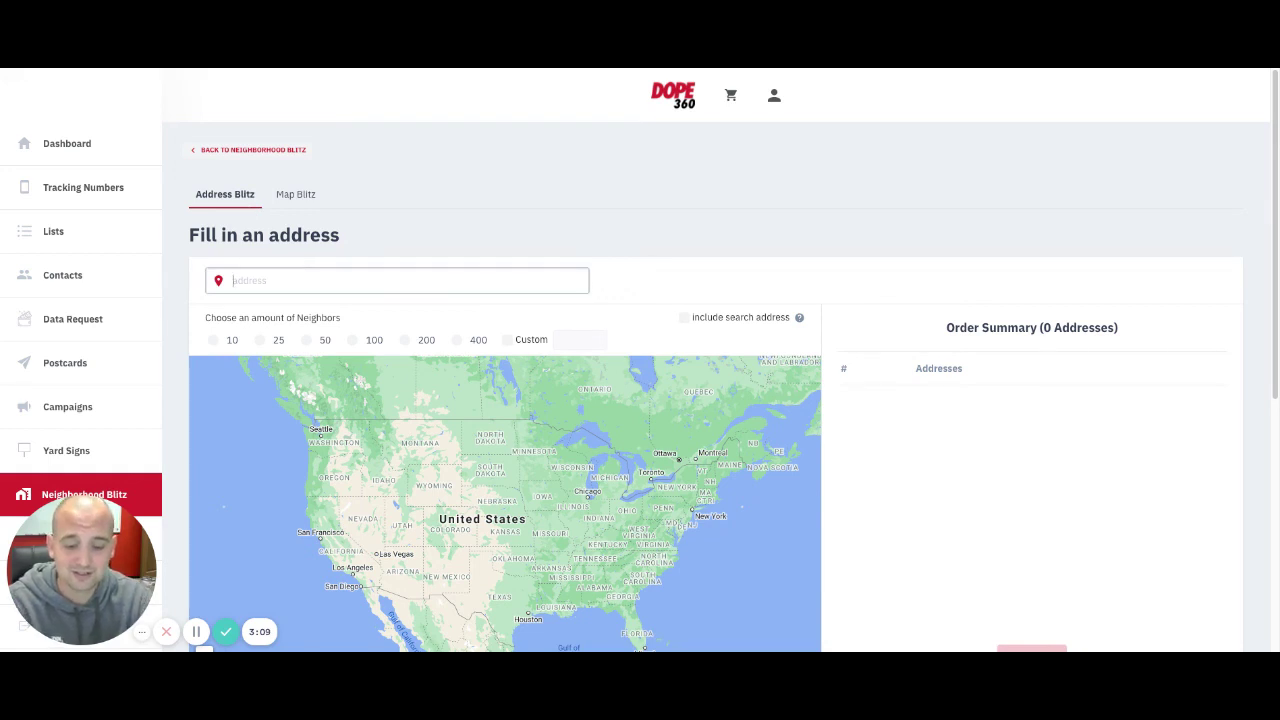
pyautogui.write('21 ori')
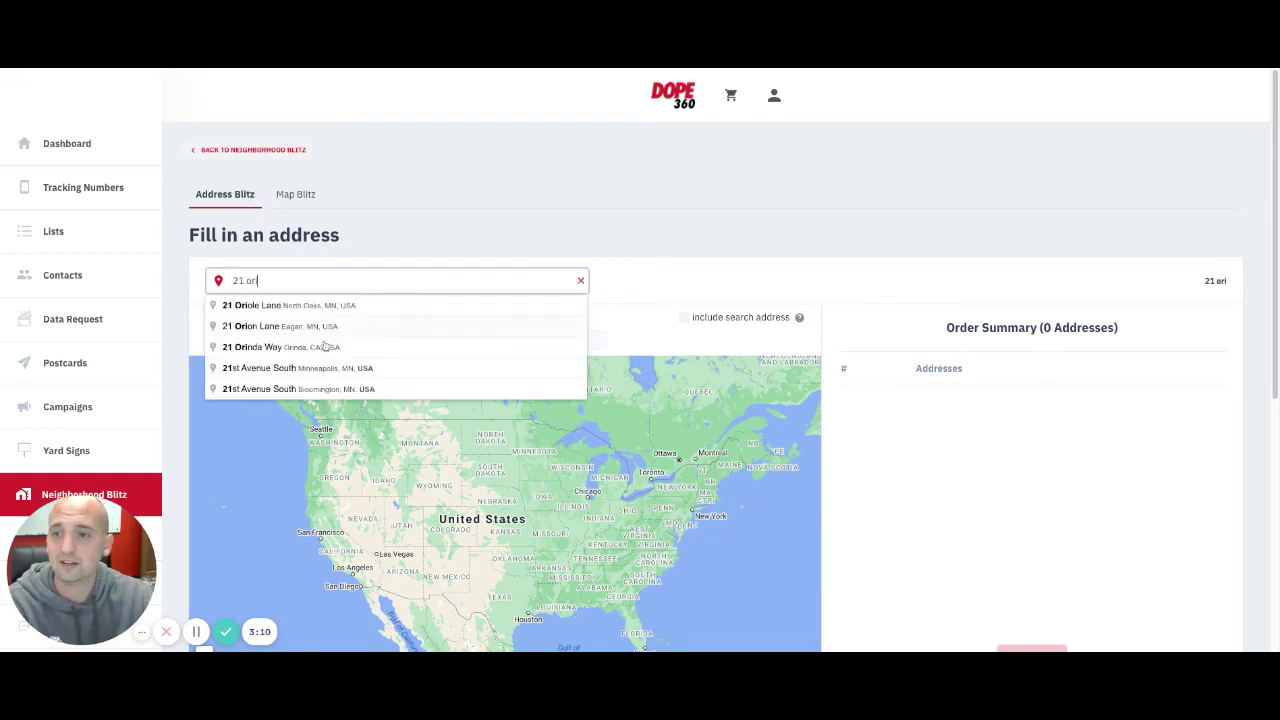
pyautogui.click(340, 306)
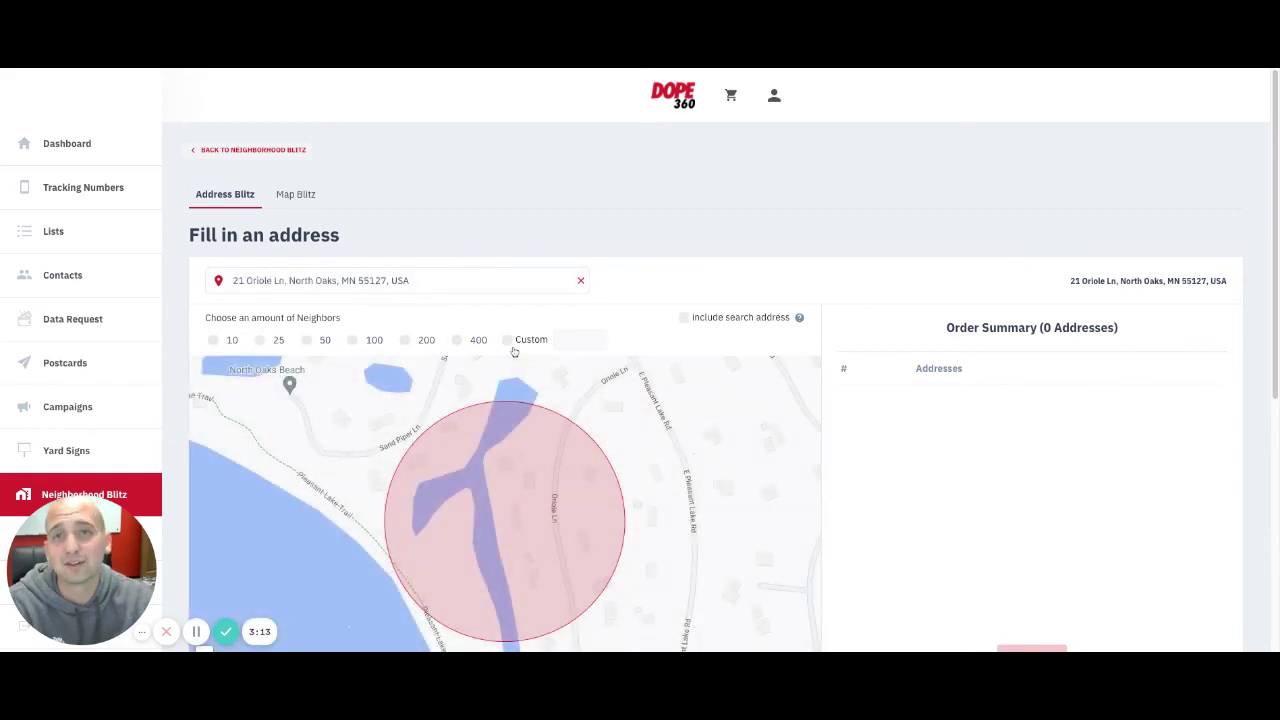